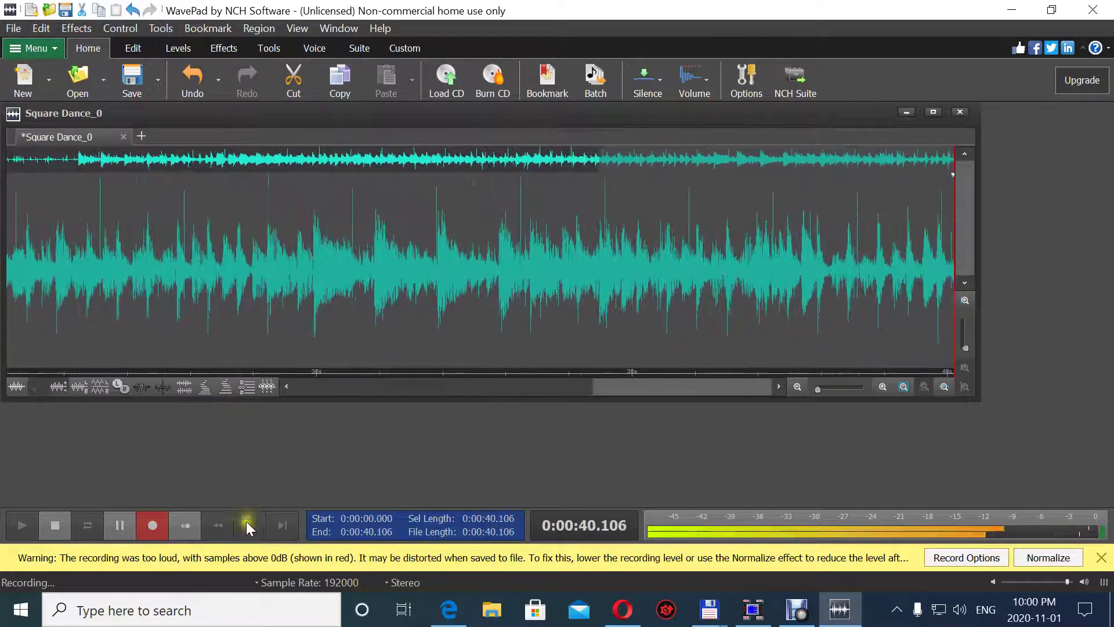
# - Stop the recording and normalize it to a 100% peak level with the Peak method
pyautogui.click(52, 526)
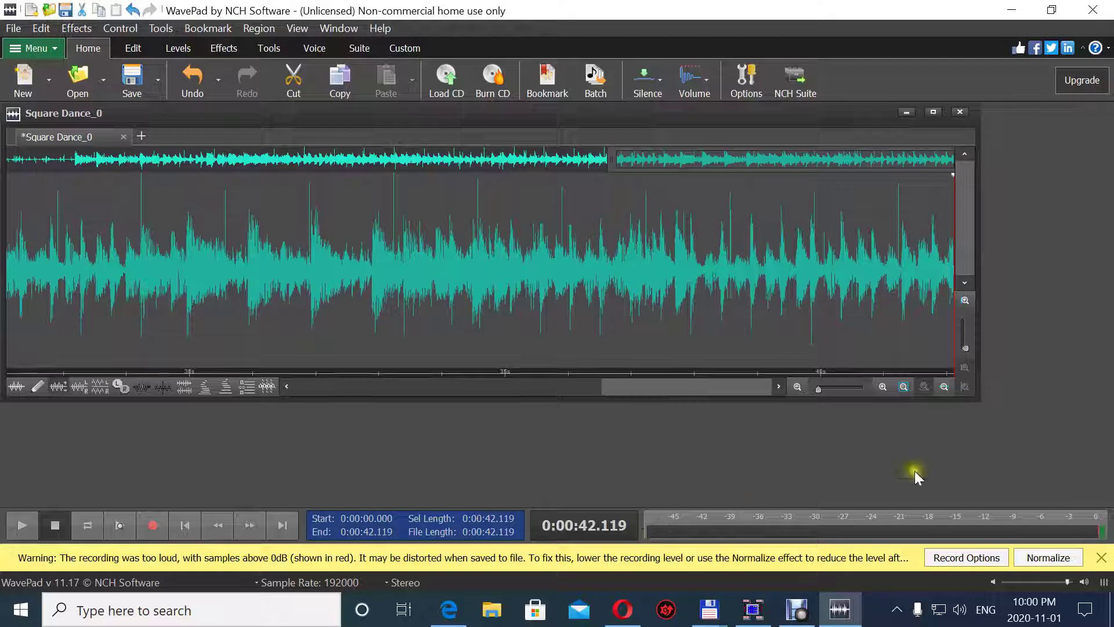
pyautogui.click(1049, 558)
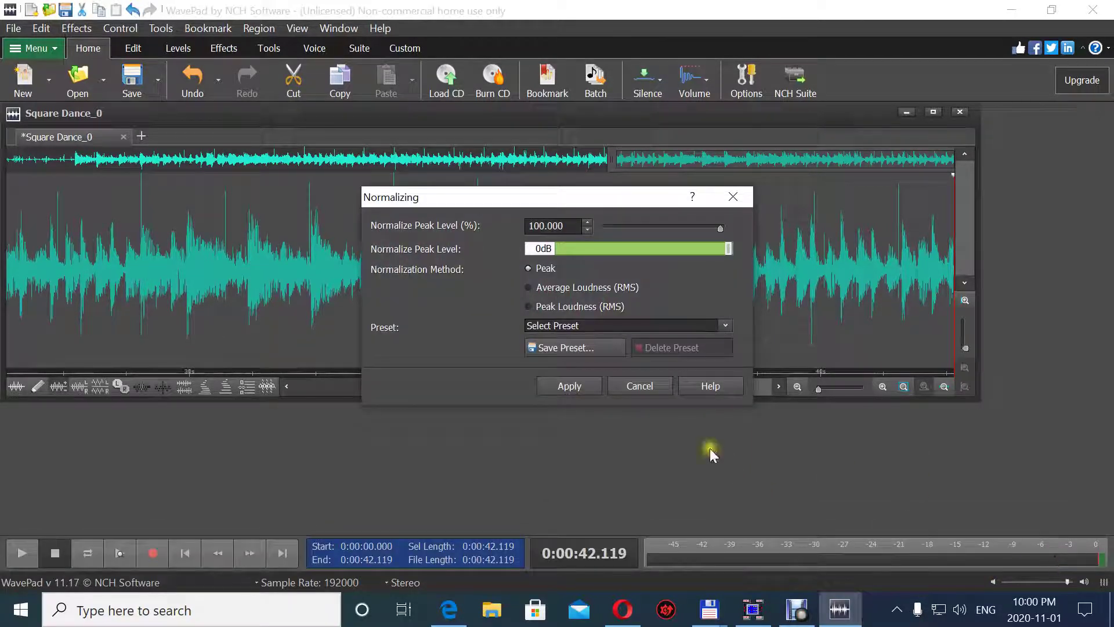
pyautogui.click(597, 387)
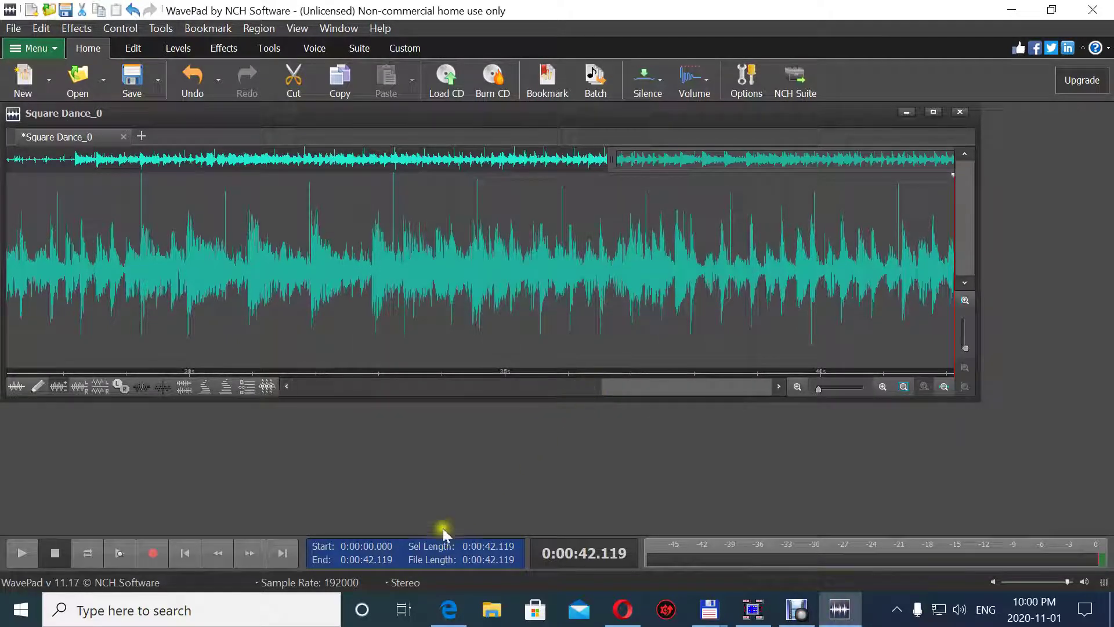
# - Play back the normalized recording and return to its start
pyautogui.click(13, 566)
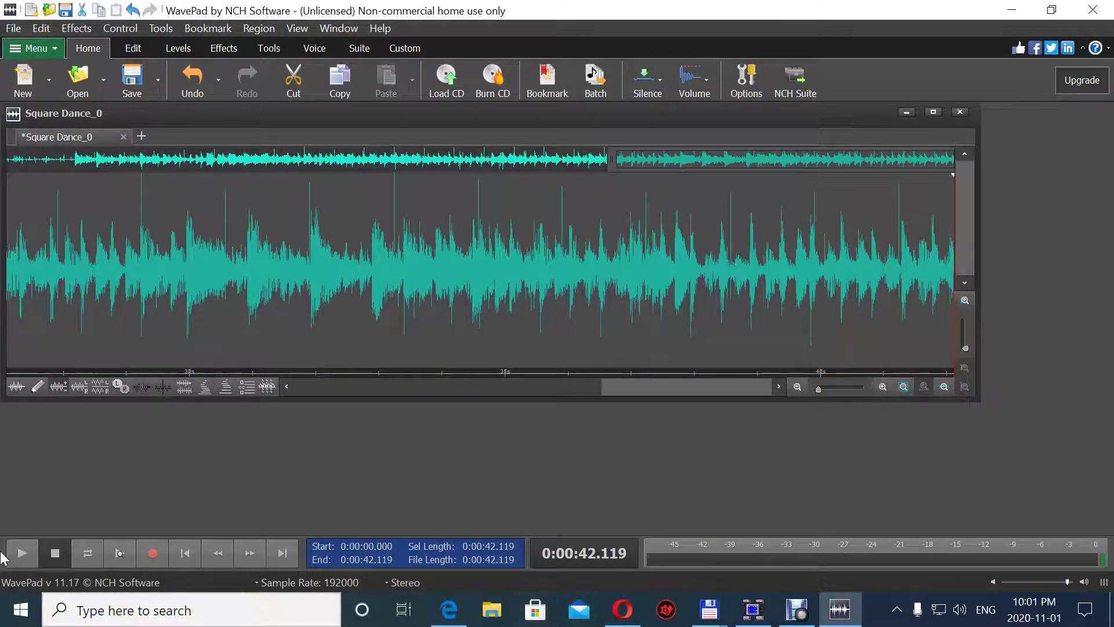
pyautogui.click(179, 555)
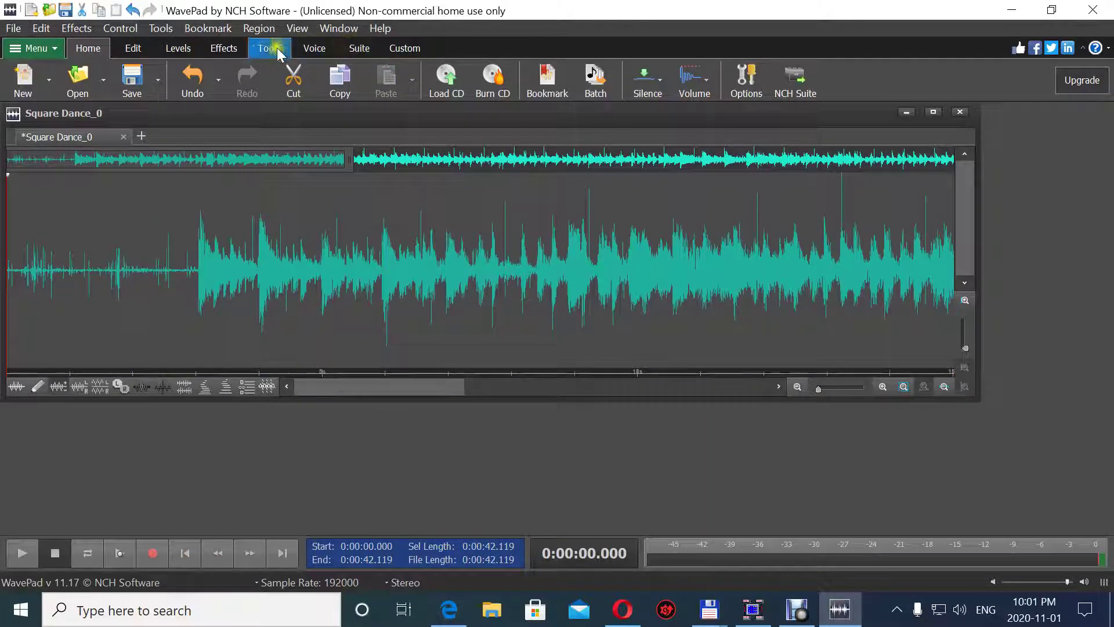
# - Remove clicks from the recording with parametric click/pop removal, using a shorter maximum click length
pyautogui.click(224, 50)
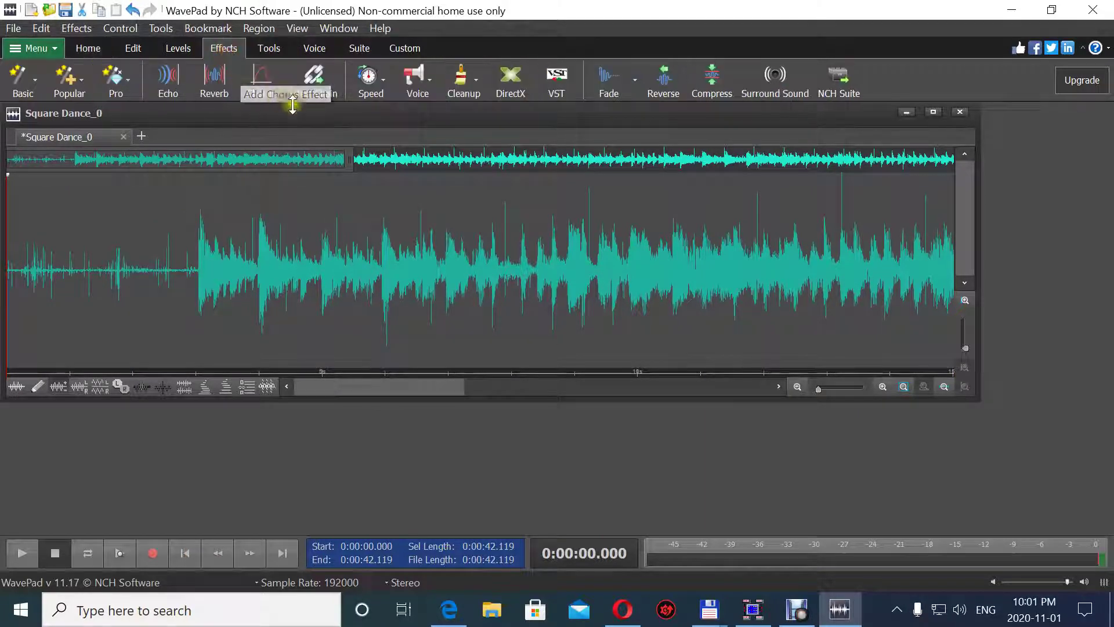
pyautogui.click(461, 81)
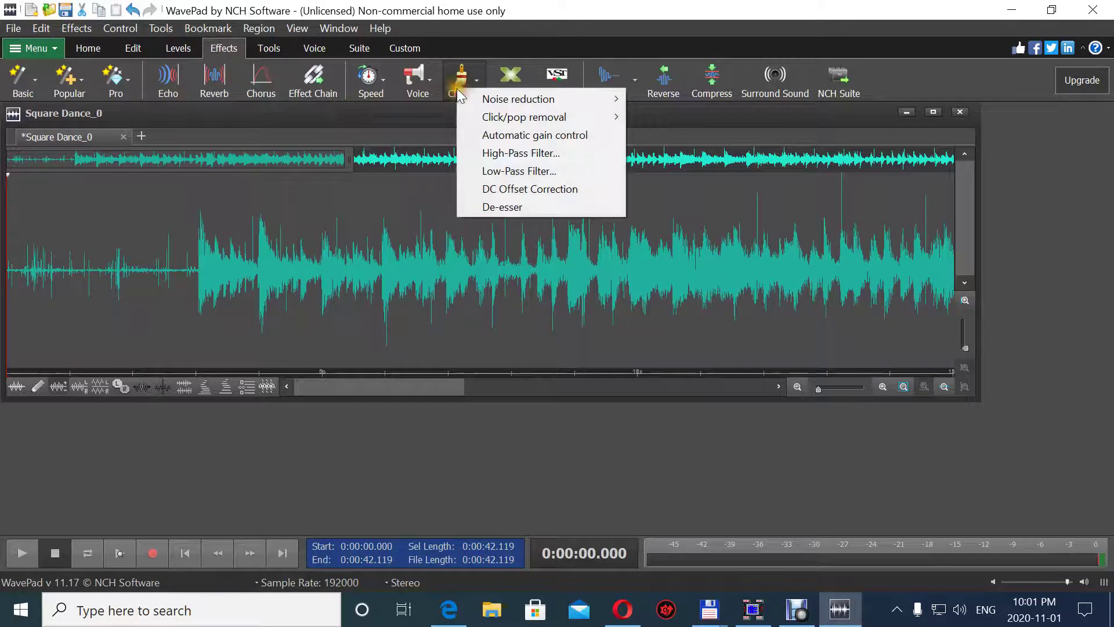
pyautogui.moveTo(491, 116)
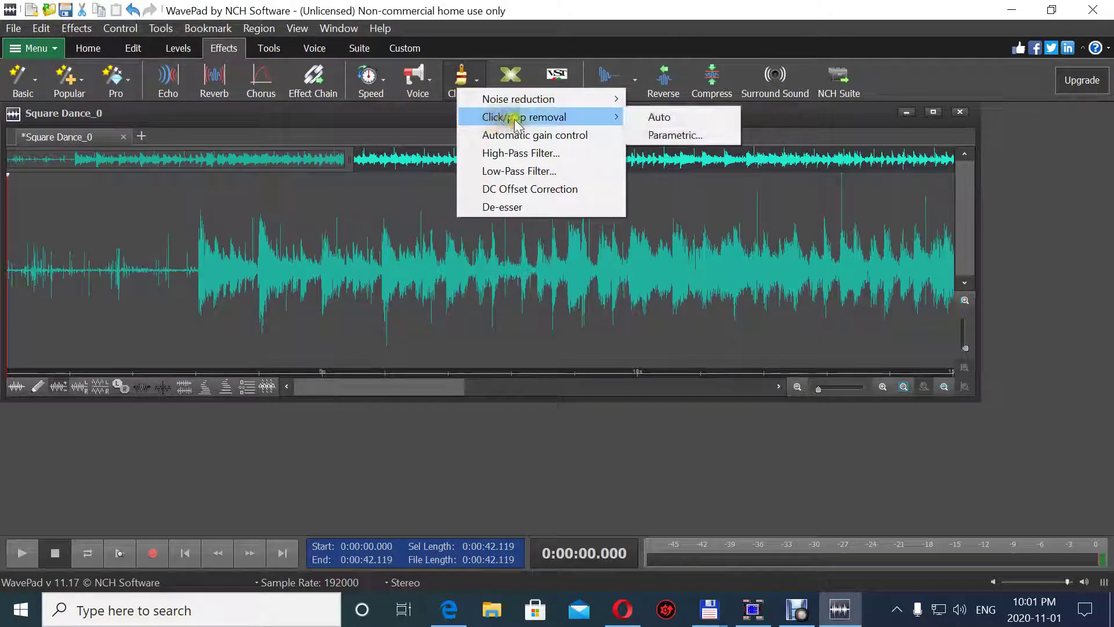
pyautogui.moveTo(617, 115)
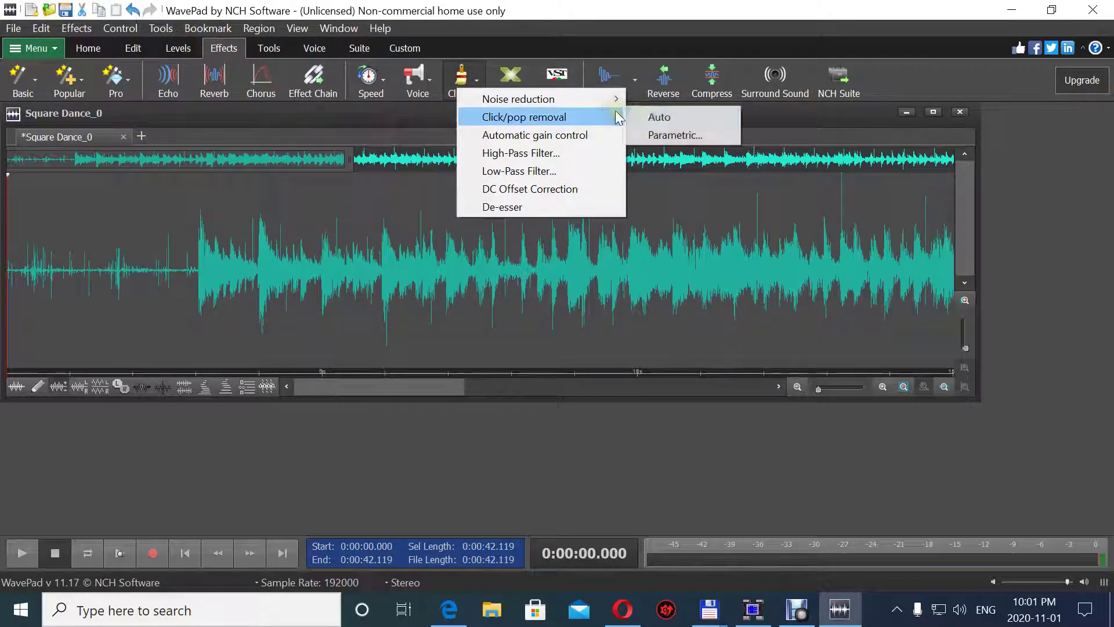
pyautogui.click(662, 134)
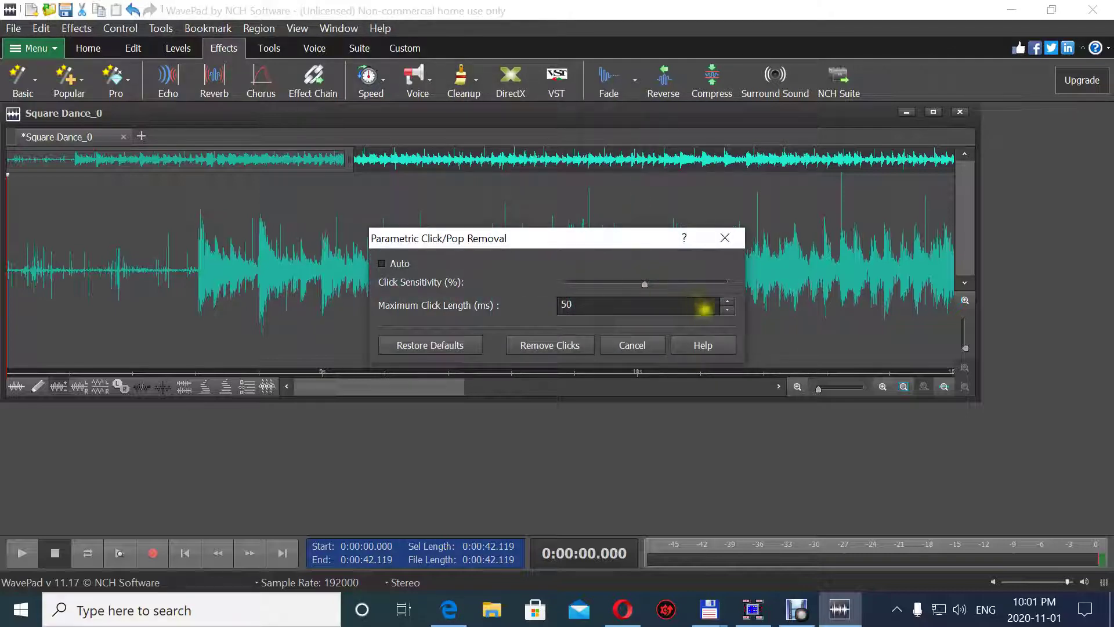
pyautogui.scroll(-11, 725, 309)
pyautogui.click(732, 309)
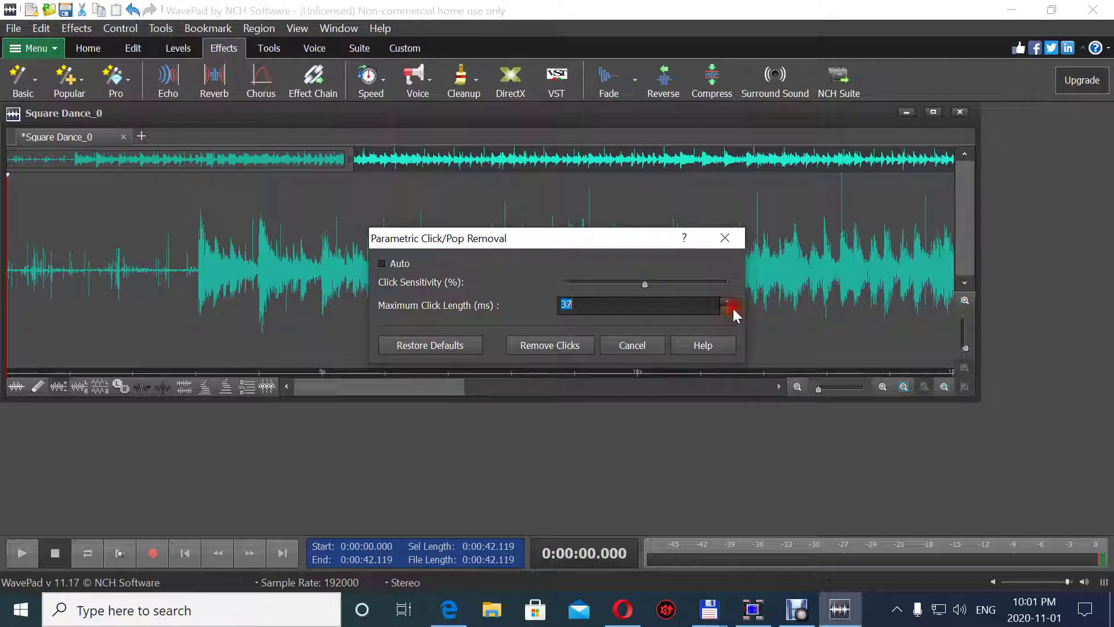
pyautogui.click(732, 309)
pyautogui.click(732, 309)
pyautogui.click(733, 309)
pyautogui.click(732, 309)
pyautogui.click(732, 309)
pyautogui.click(732, 309)
pyautogui.click(732, 309)
pyautogui.click(568, 346)
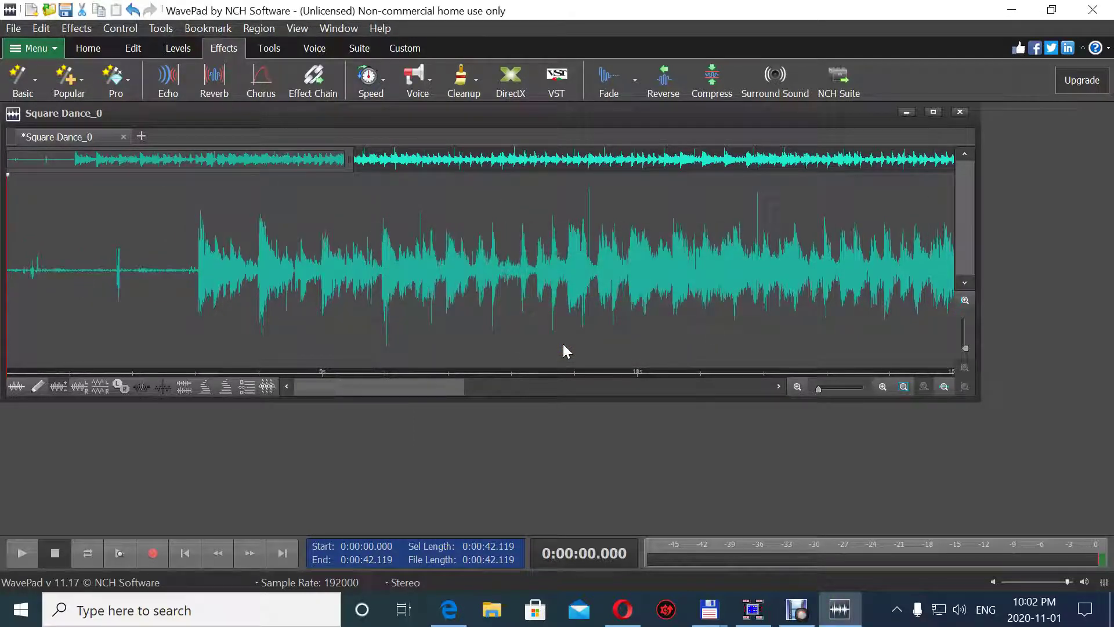
# - Play back the declicked recording and delete the lead-in of about 3 seconds before the music starts
pyautogui.press('space')
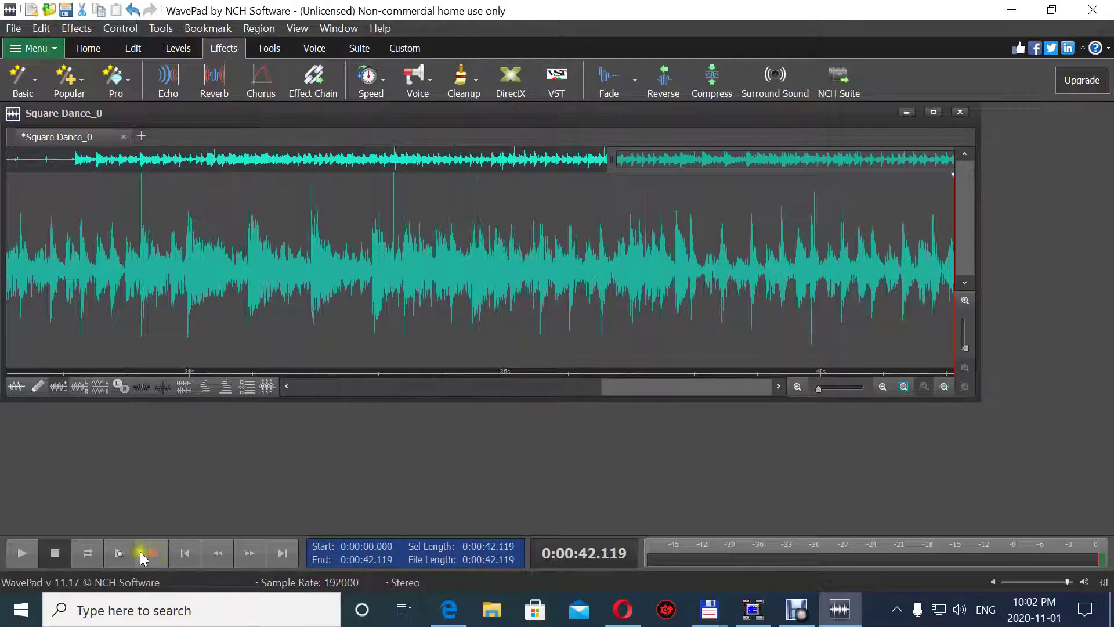
pyautogui.click(183, 558)
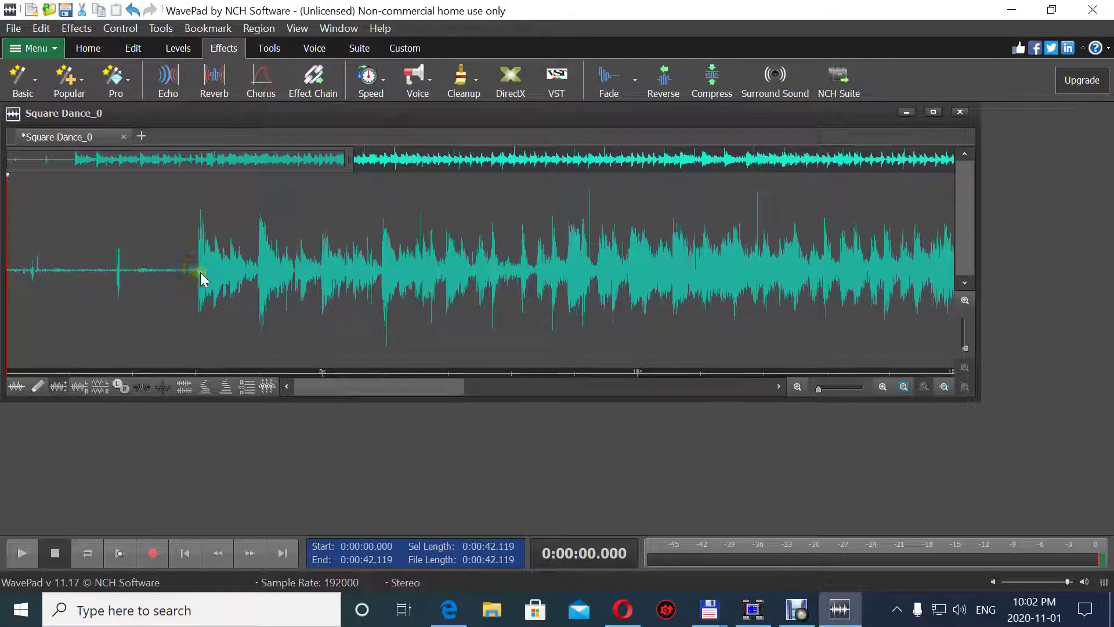
pyautogui.moveTo(198, 273); pyautogui.dragTo(3, 294)
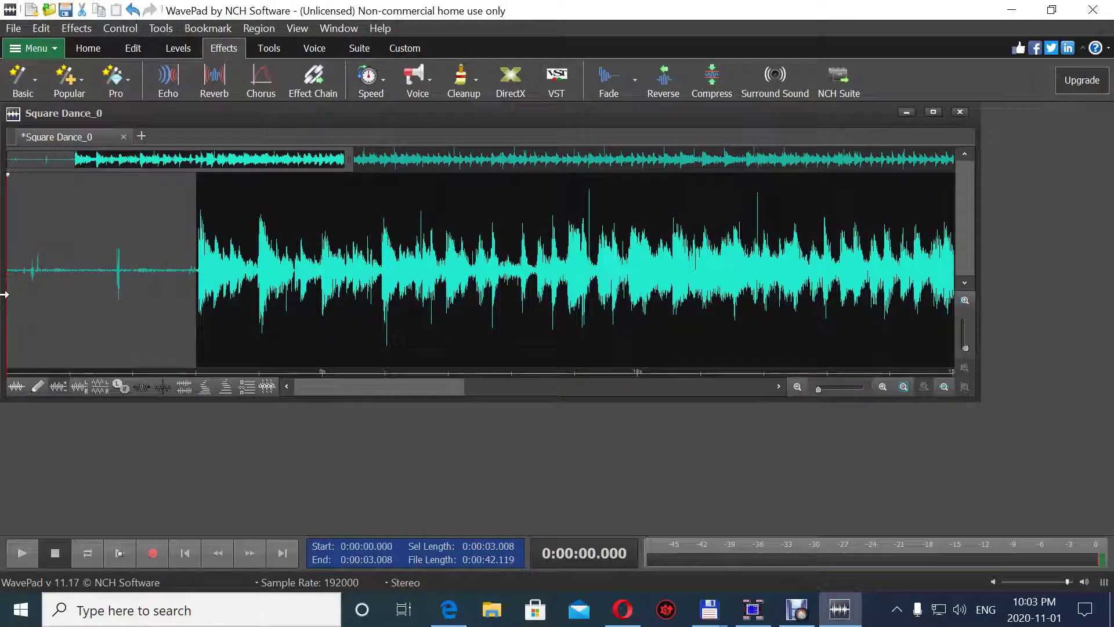
pyautogui.press('Delete')
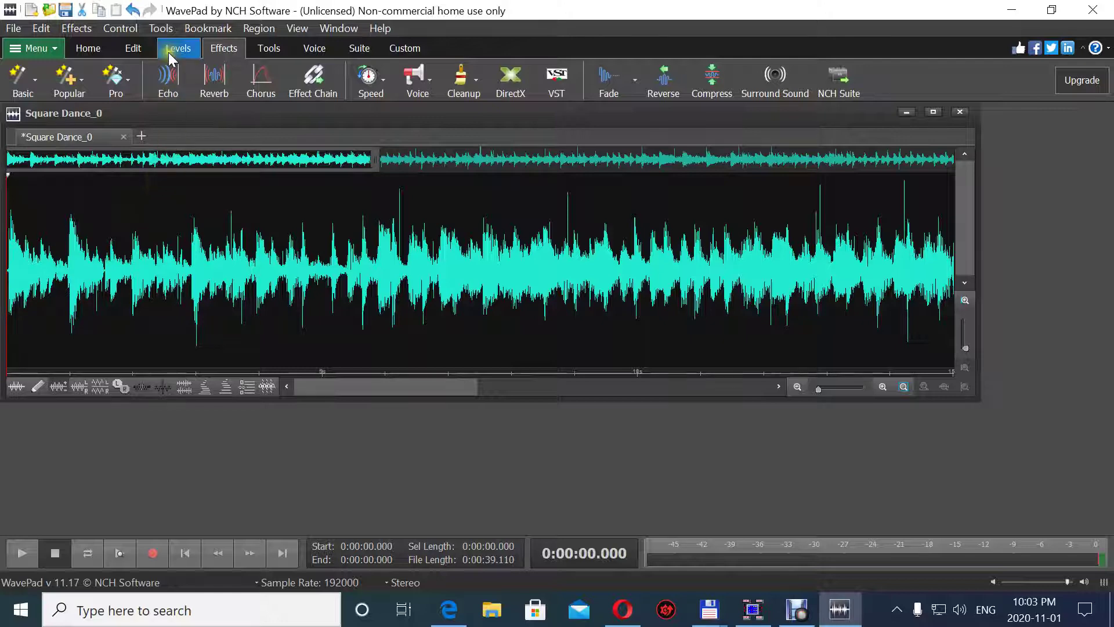
# - Insert 6000 ms of silence at the beginning of the recording
pyautogui.click(121, 51)
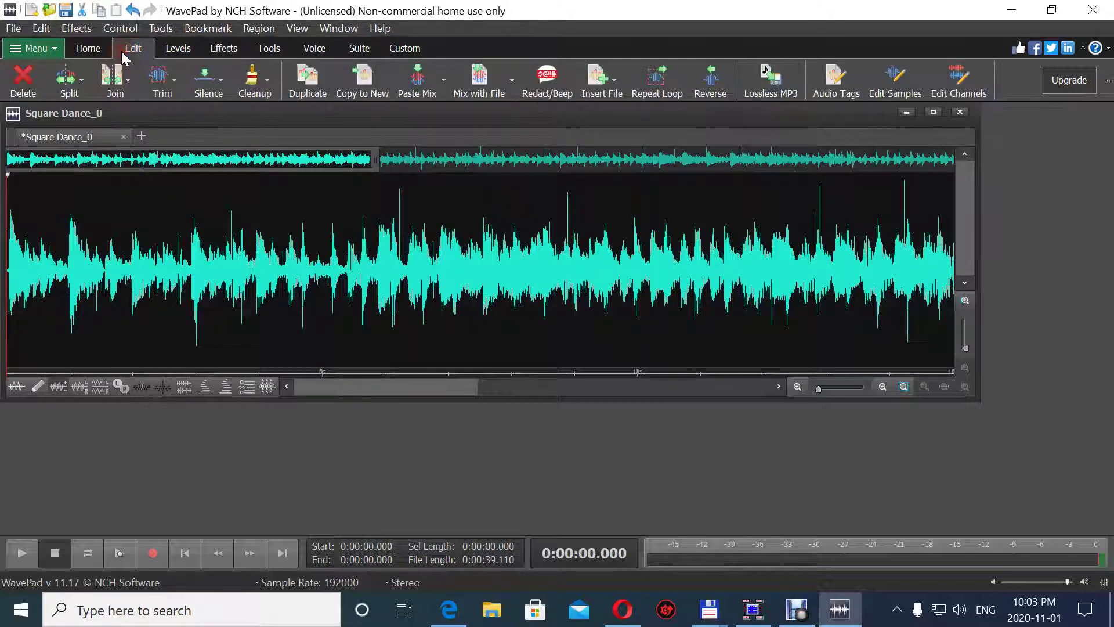
pyautogui.click(198, 78)
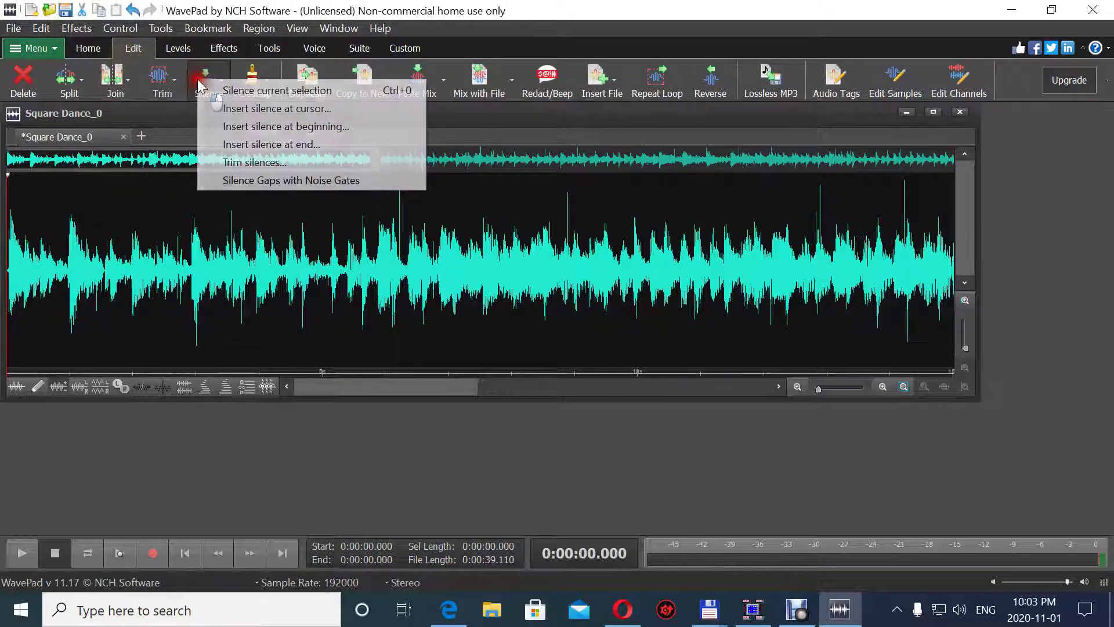
pyautogui.click(238, 127)
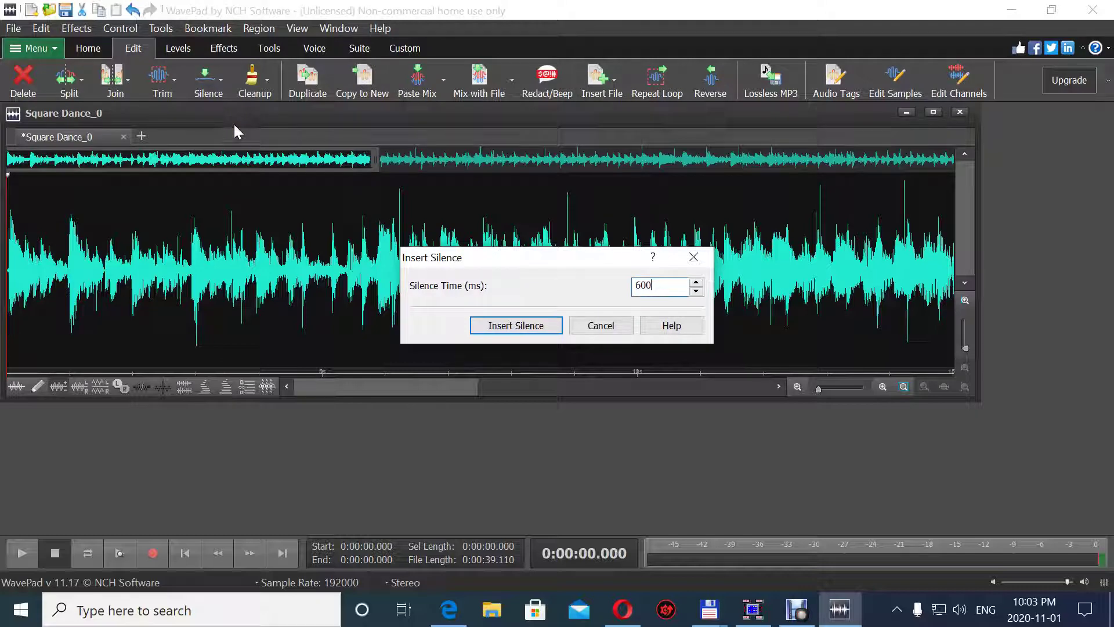
pyautogui.press('Return')
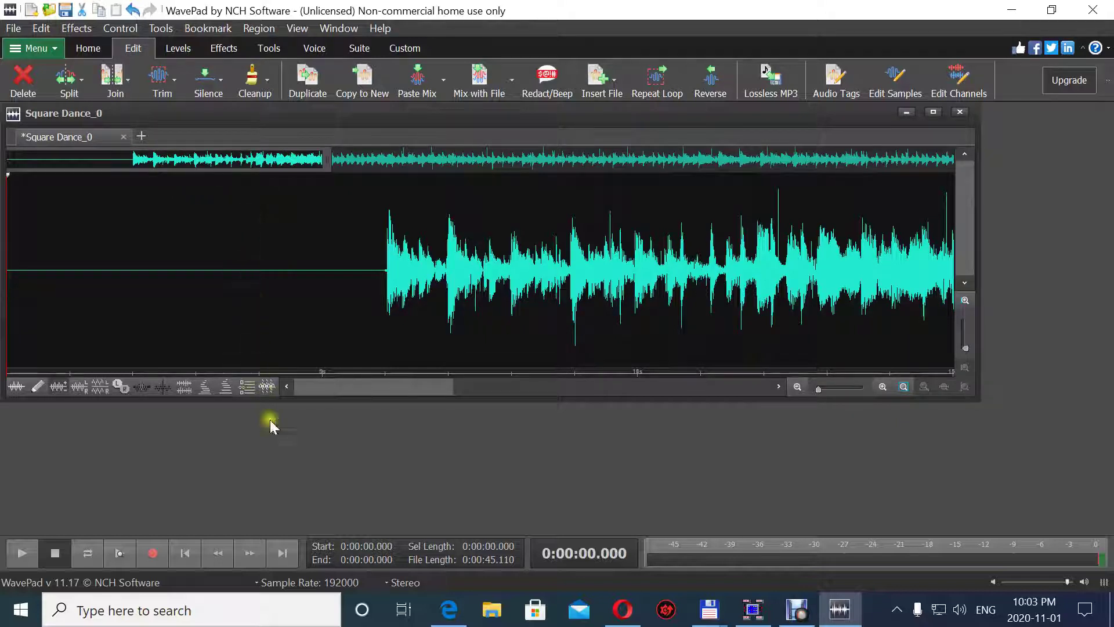
# - Insert 6000 ms of silence at the end of the recording and check the join with the music
pyautogui.click(272, 555)
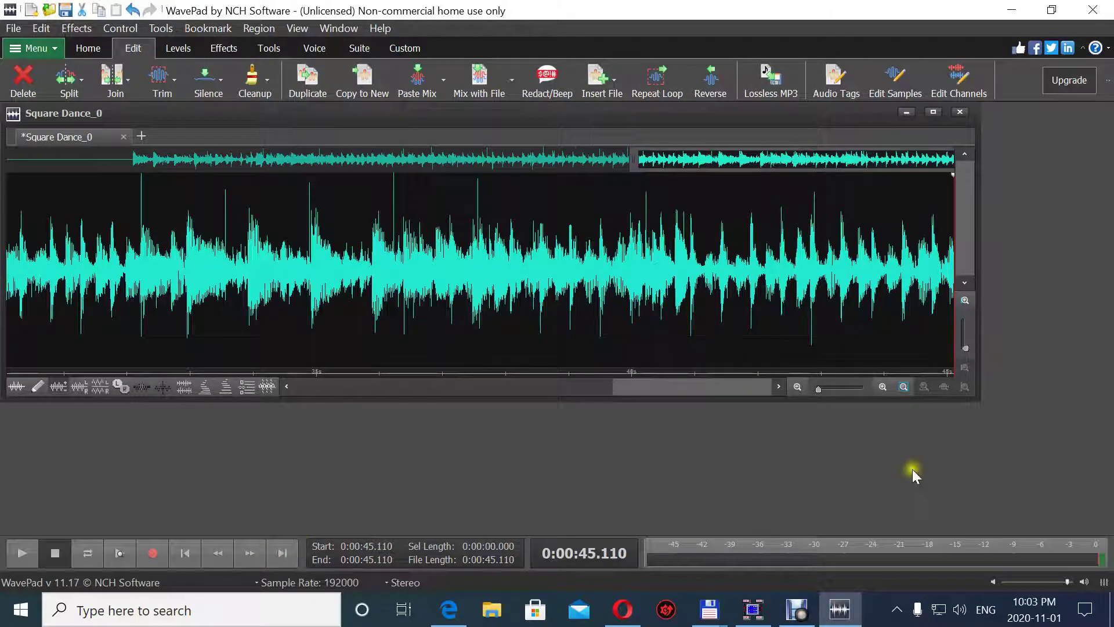
pyautogui.click(887, 392)
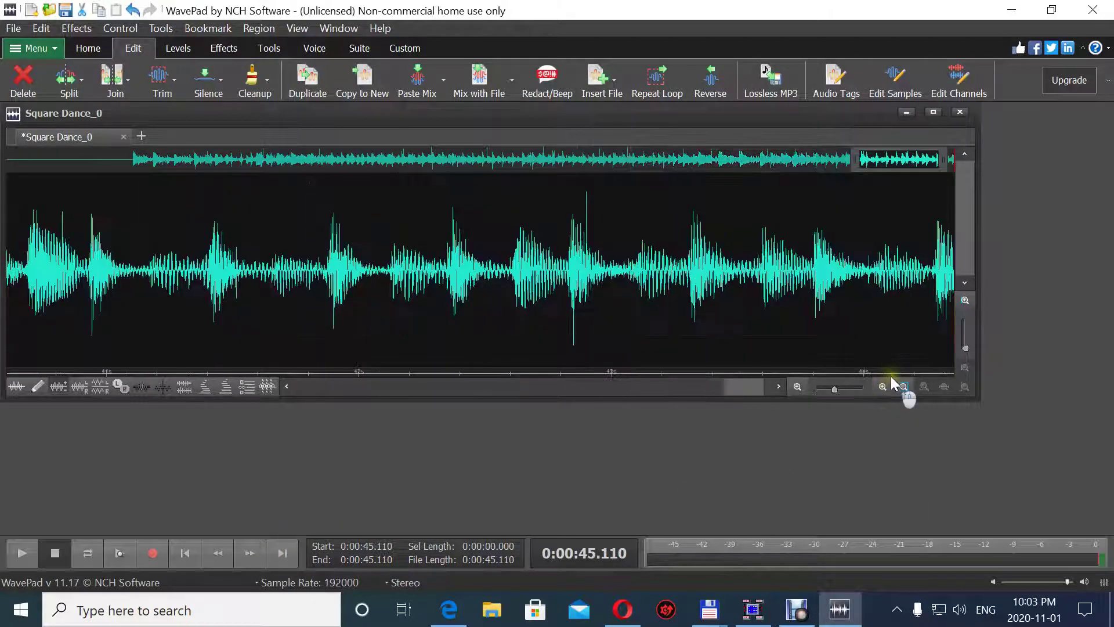
pyautogui.click(205, 81)
pyautogui.click(257, 143)
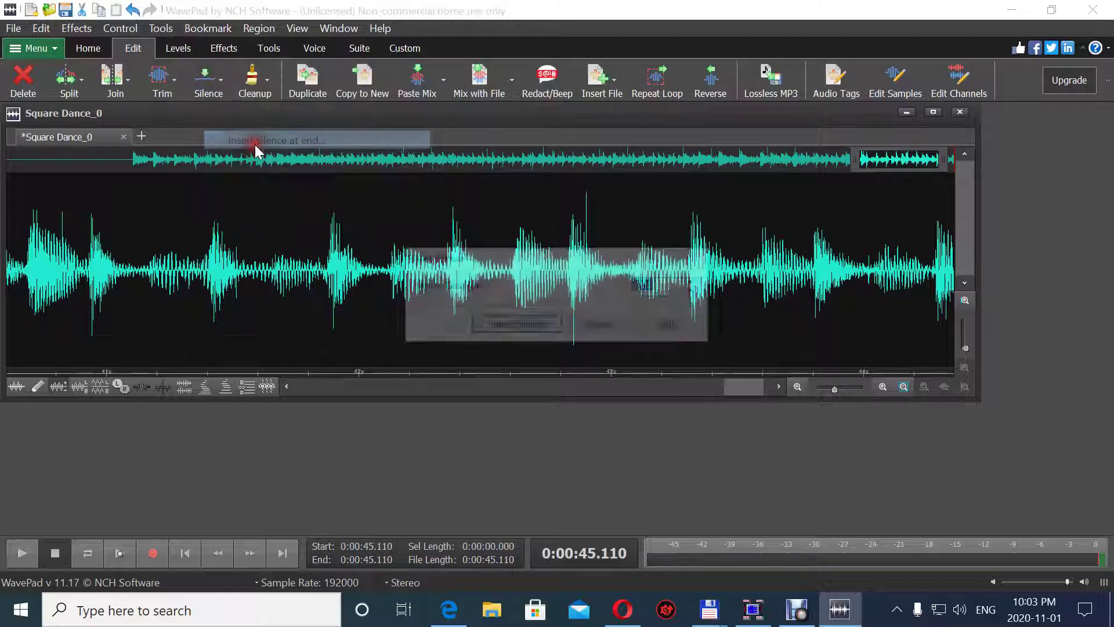
pyautogui.press('Return')
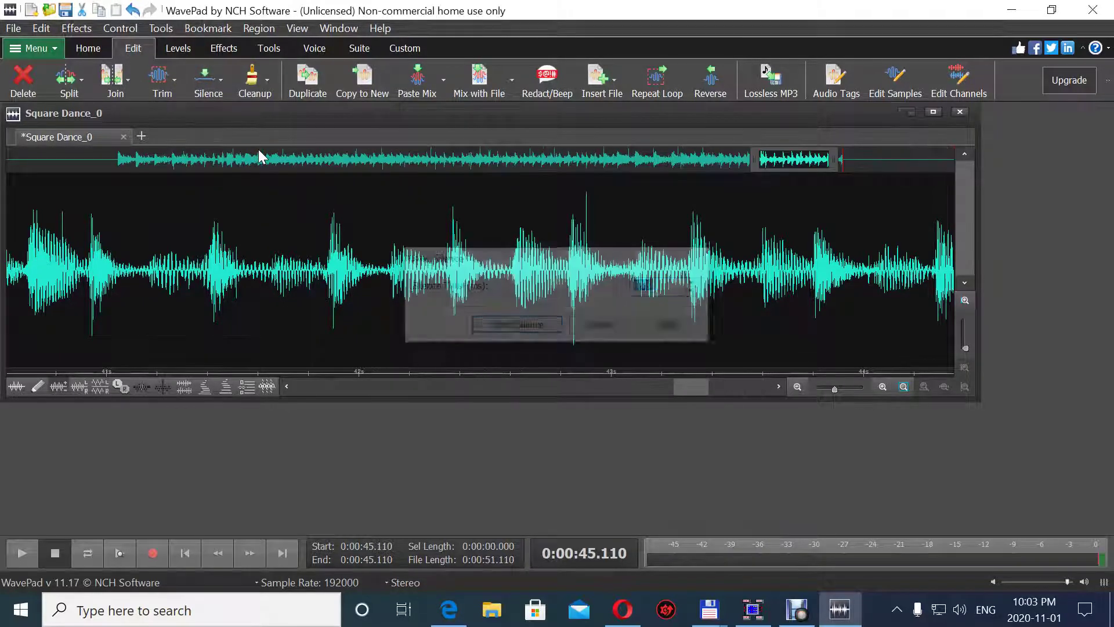
pyautogui.scroll(-3, 245, 163)
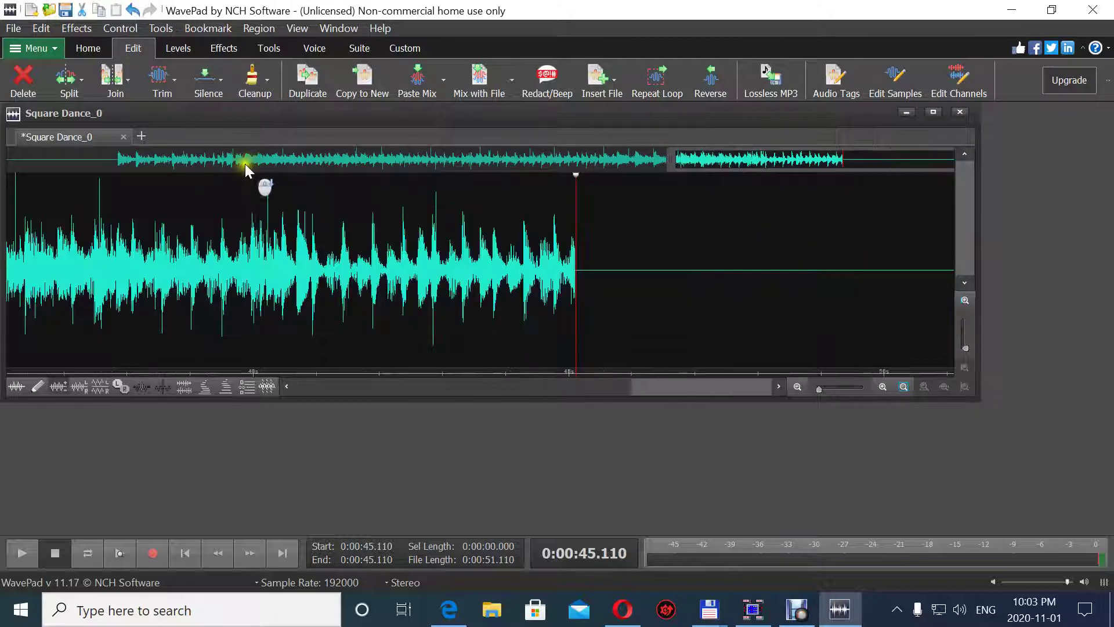
pyautogui.scroll(3, 243, 163)
pyautogui.scroll(-3, 243, 163)
# - Apply noise reduction through the Noise Removal Wizard with the noise type "Old or low quality recording"
pyautogui.click(252, 94)
pyautogui.moveTo(282, 108)
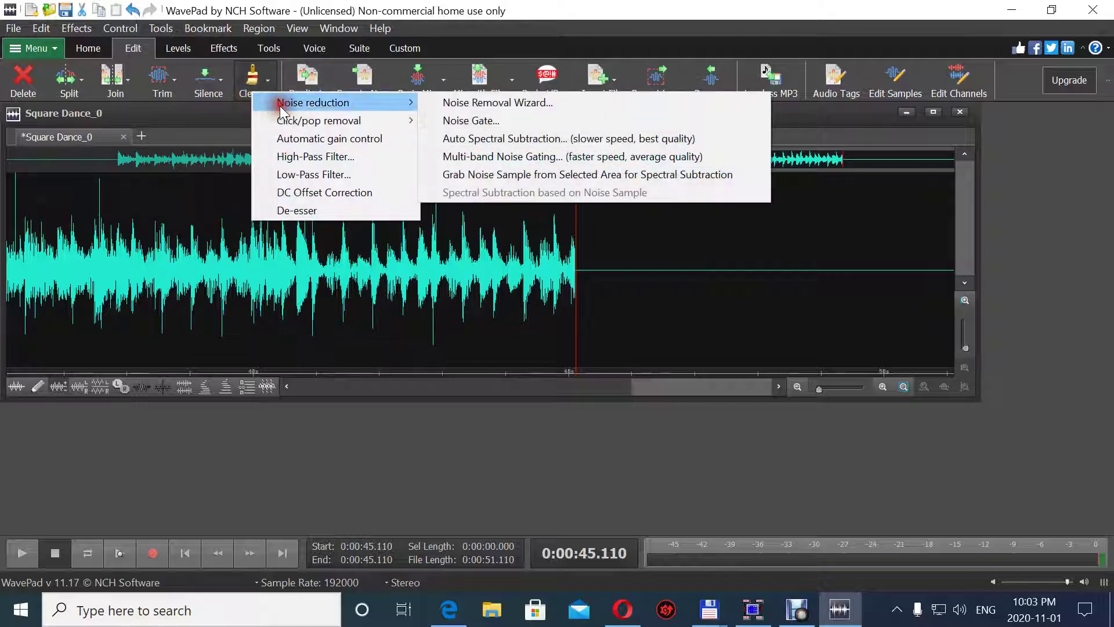
pyautogui.click(436, 101)
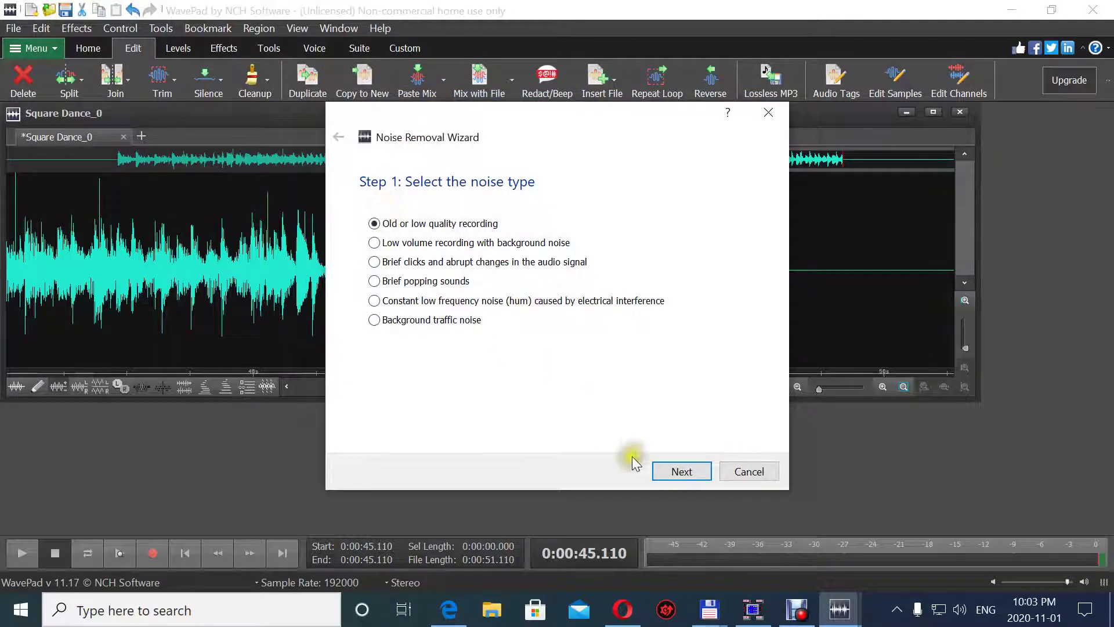
pyautogui.click(670, 473)
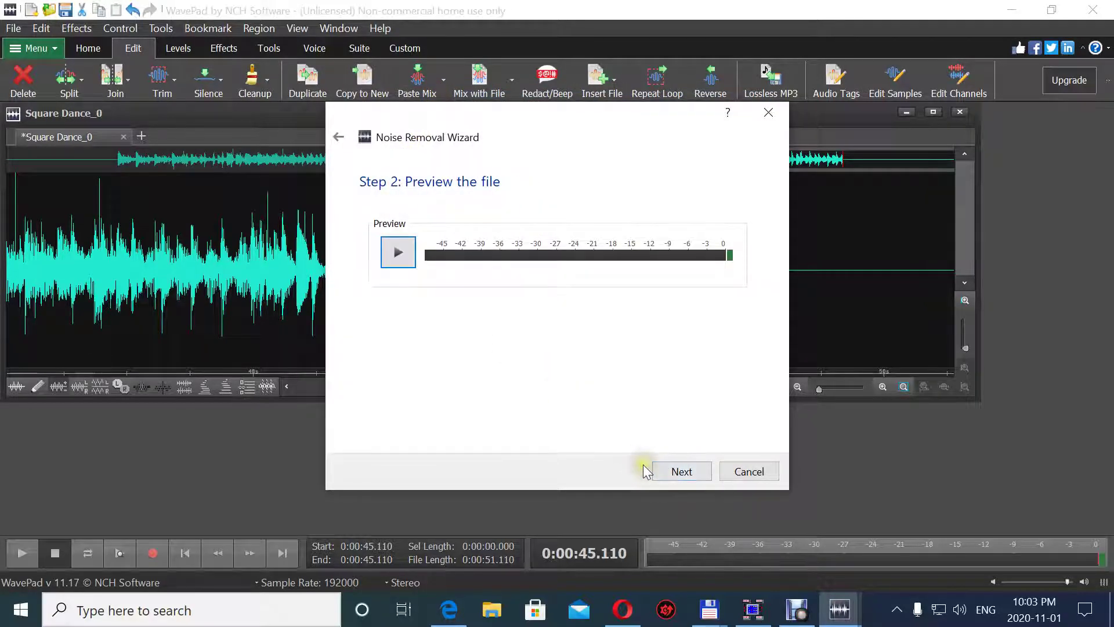
pyautogui.click(680, 473)
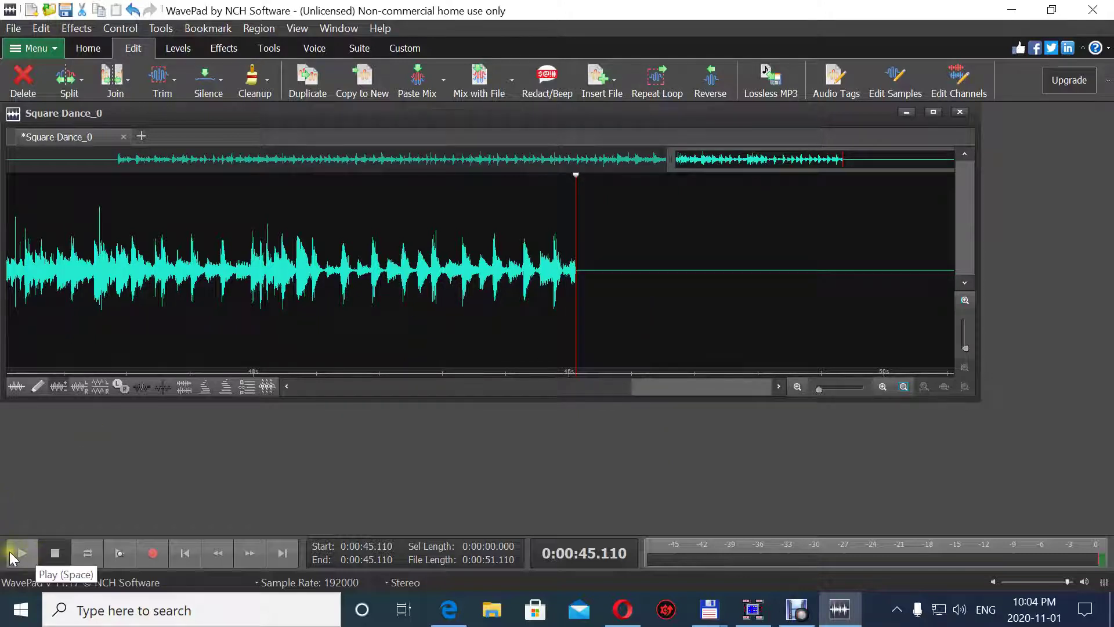
# - Play the noise-reduced recording from its beginning
pyautogui.click(184, 553)
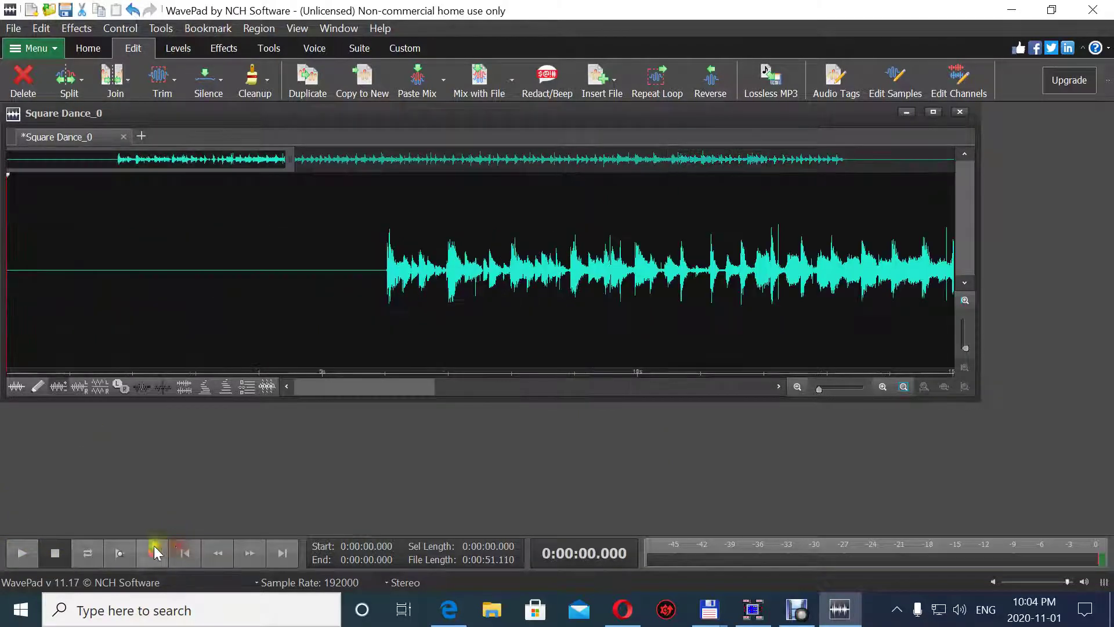
pyautogui.click(32, 542)
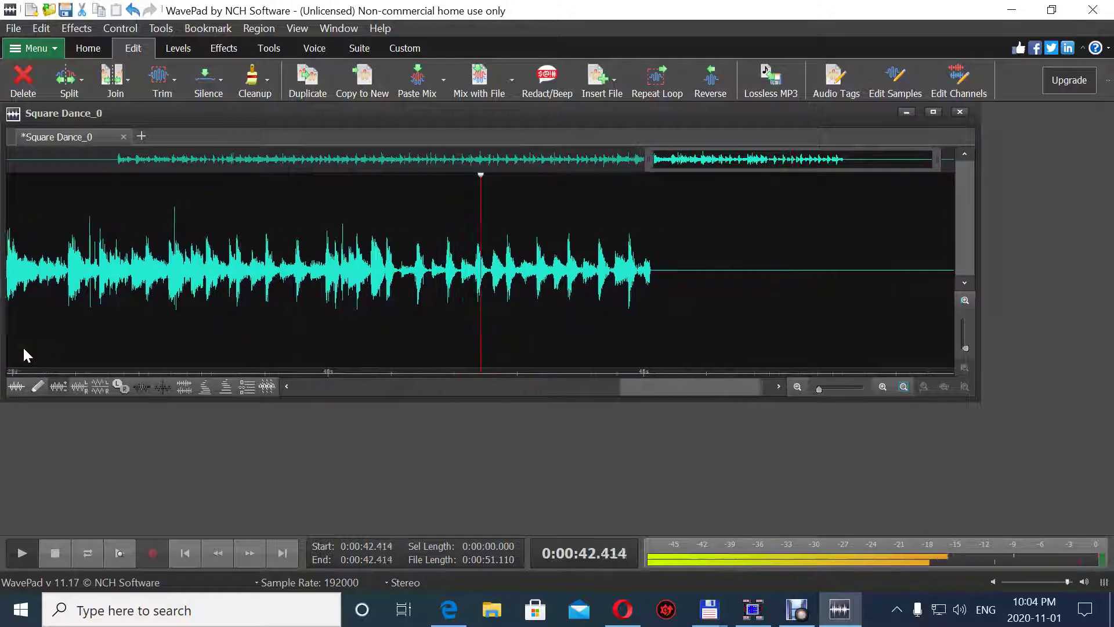
# - Try to edit individual samples at the end of the recording, accepting the zoom to the required level
pyautogui.click(272, 53)
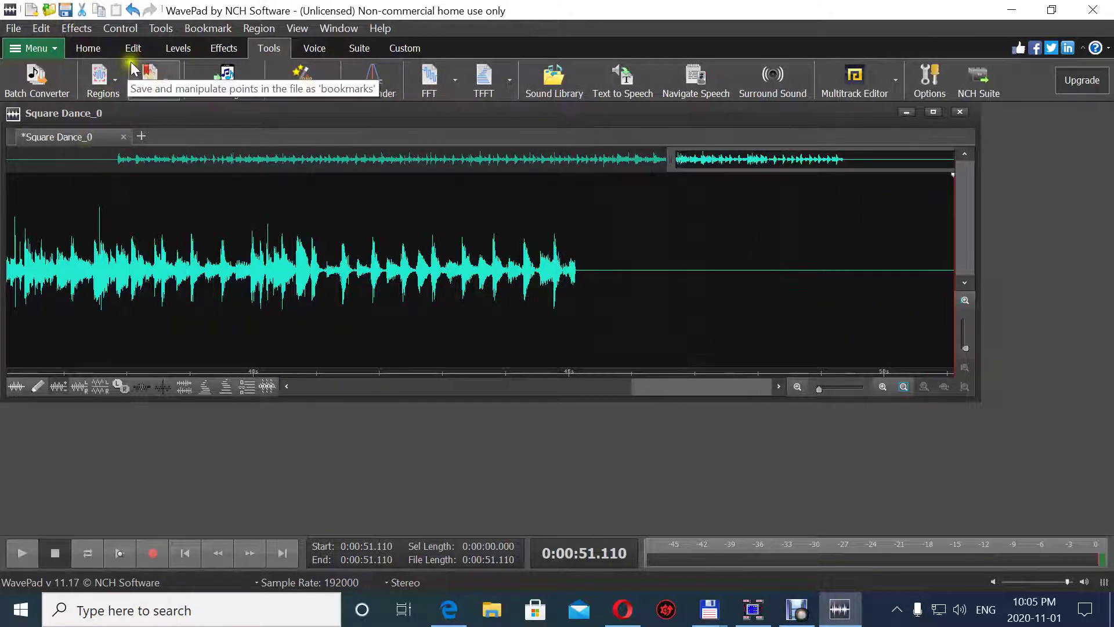
pyautogui.click(149, 54)
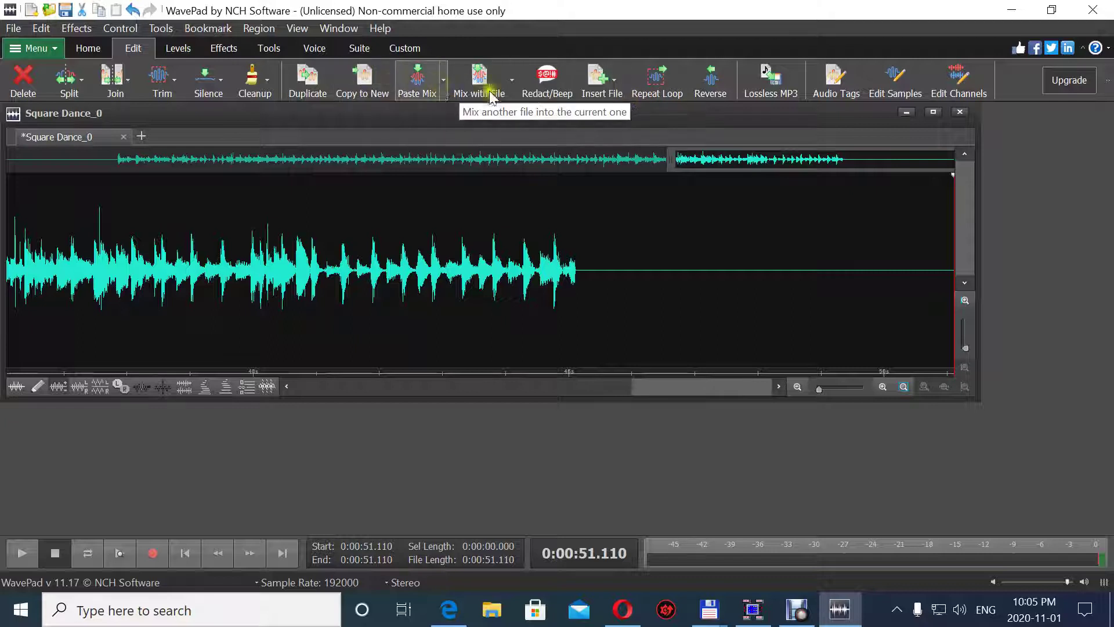
pyautogui.click(735, 87)
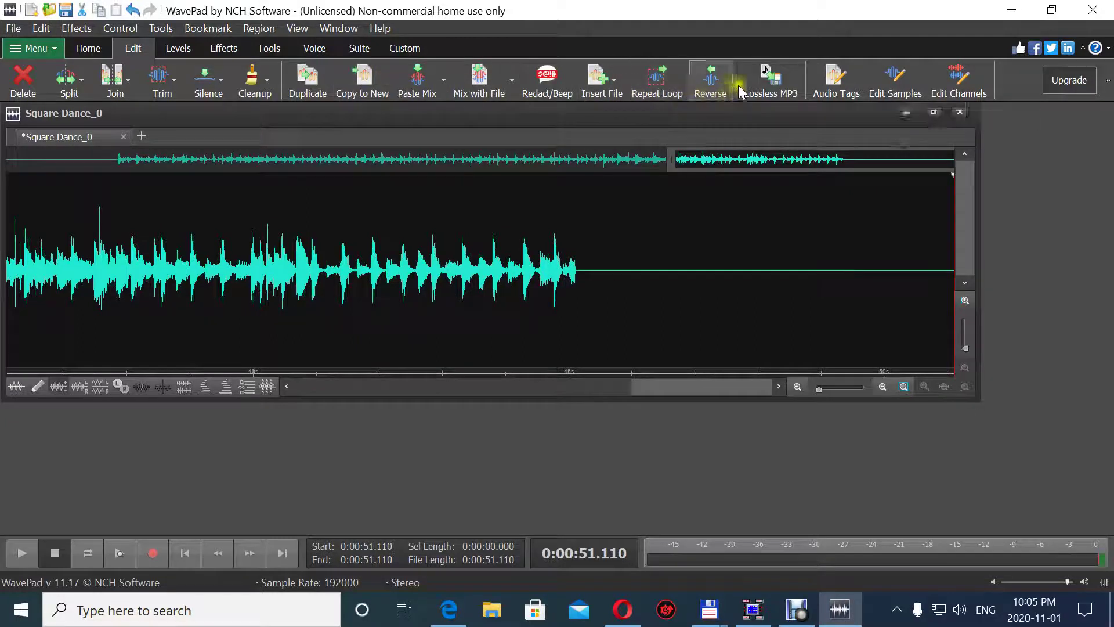
pyautogui.click(873, 84)
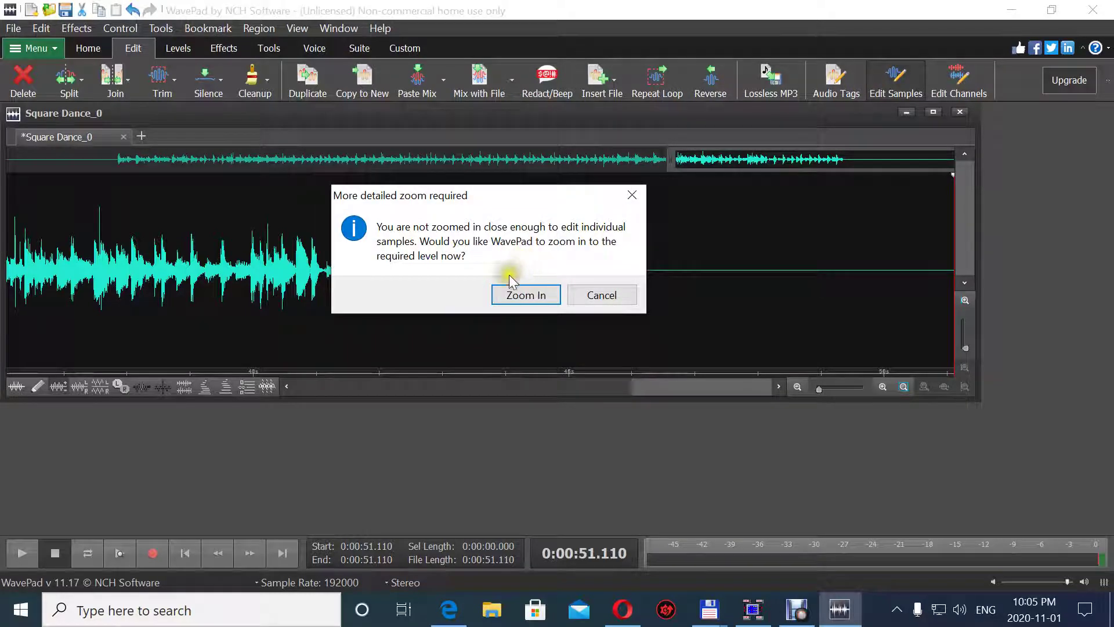
pyautogui.click(545, 298)
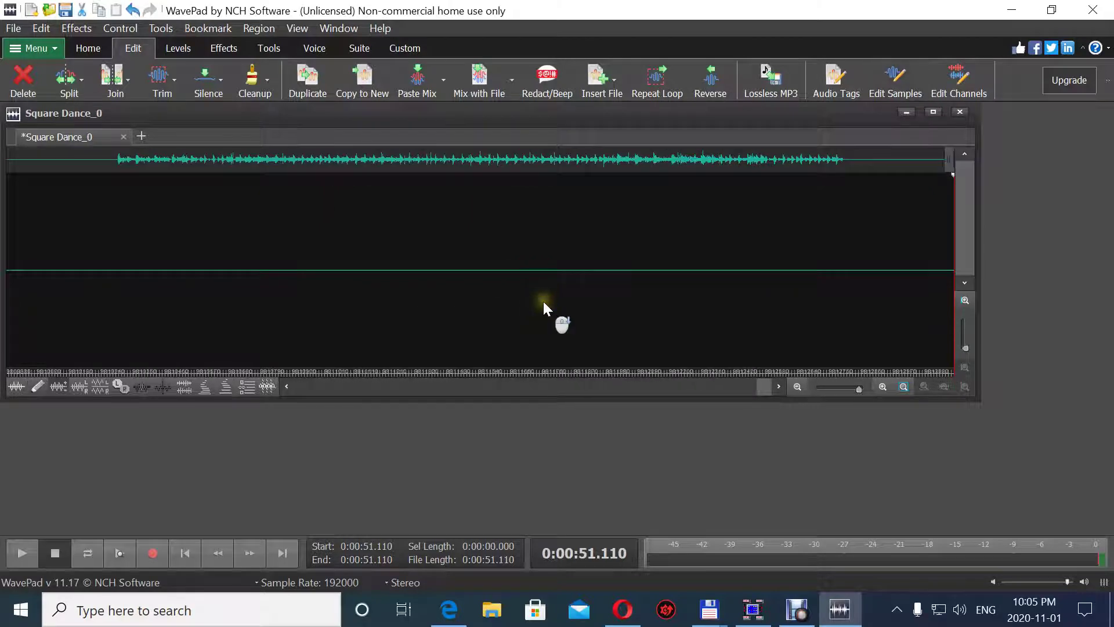
# - Select about 0.5 s of audio around the spike just after 28 s and zoom in on it for individual sample editing
pyautogui.scroll(-5, 542, 300)
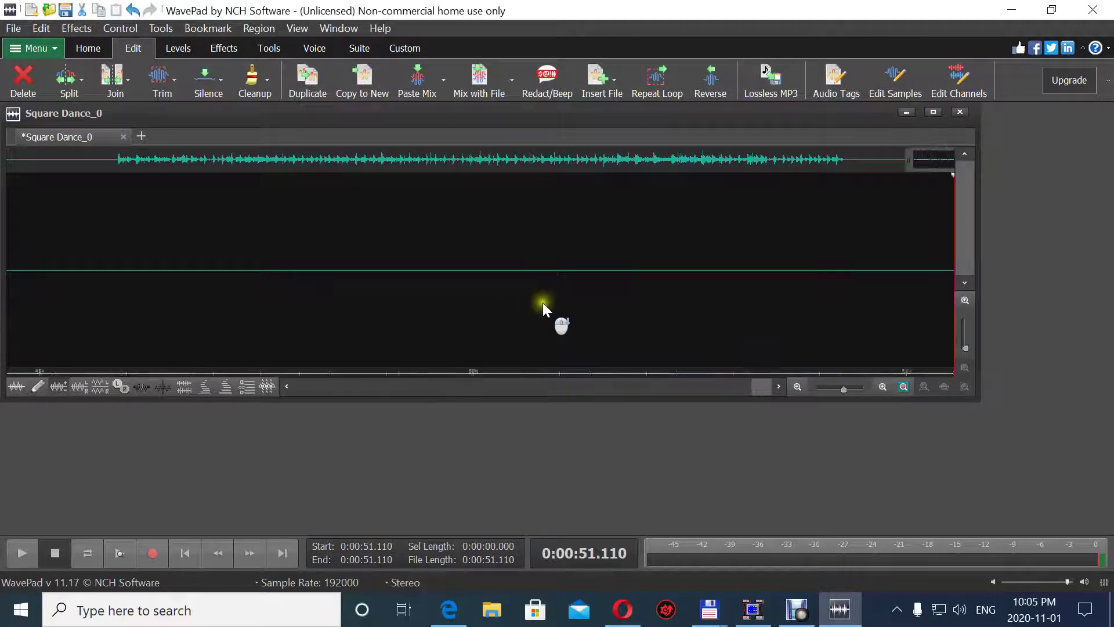
pyautogui.scroll(5, 542, 302)
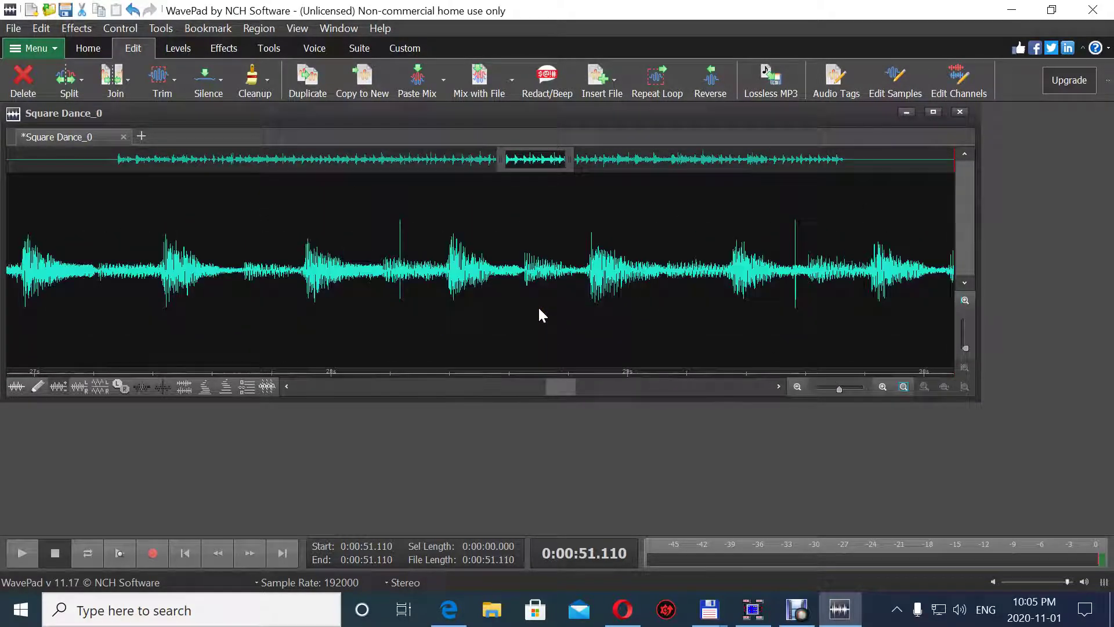
pyautogui.scroll(-2, 538, 305)
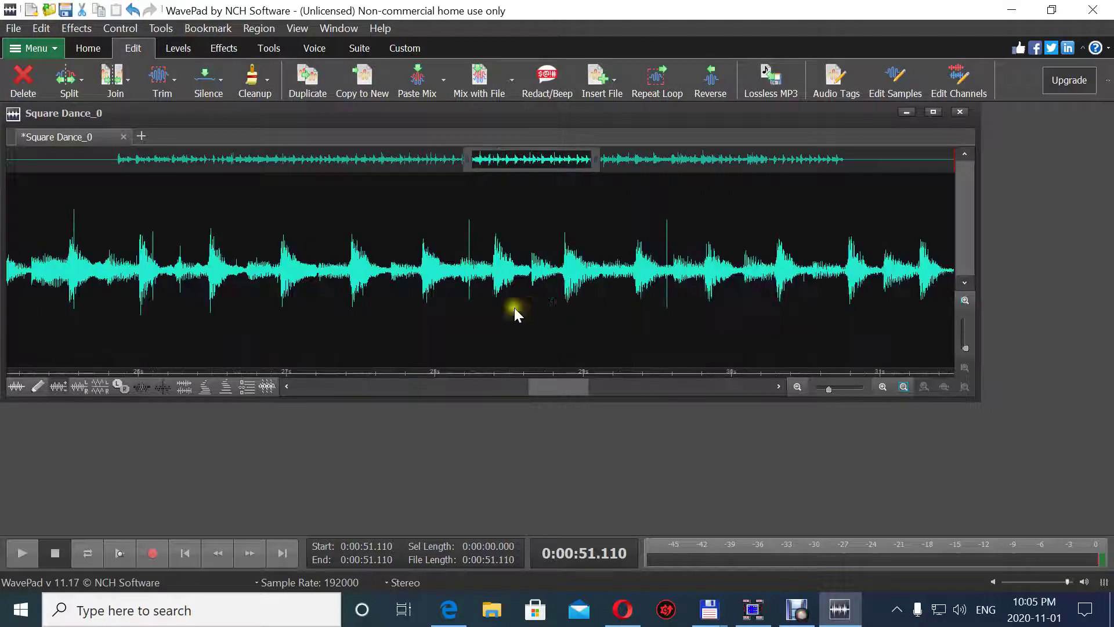
pyautogui.click(437, 232)
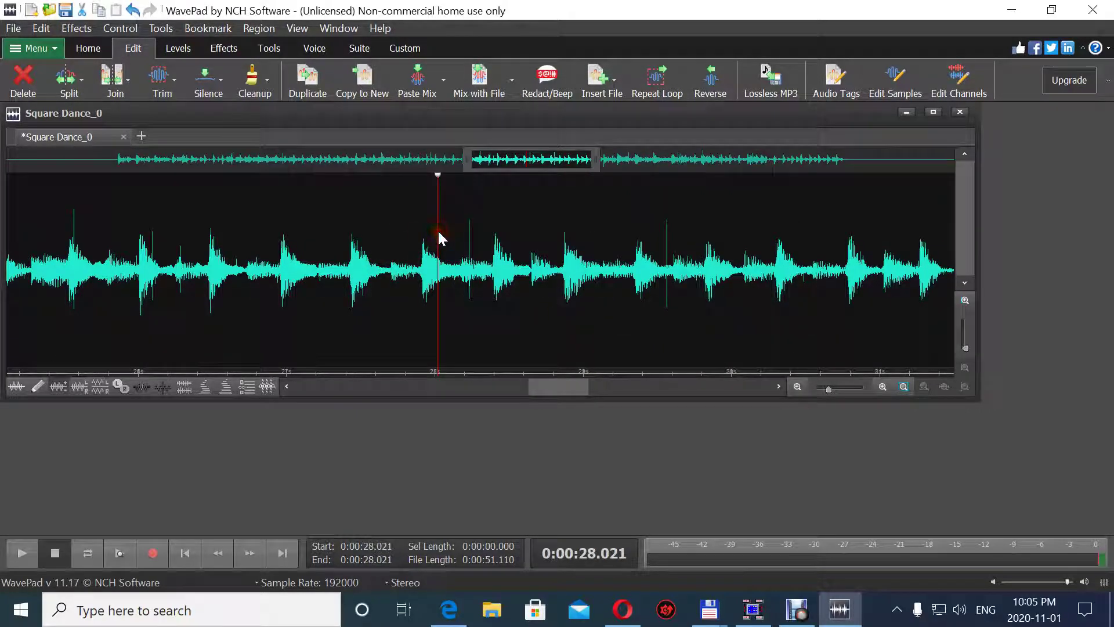
pyautogui.moveTo(439, 232); pyautogui.dragTo(511, 233)
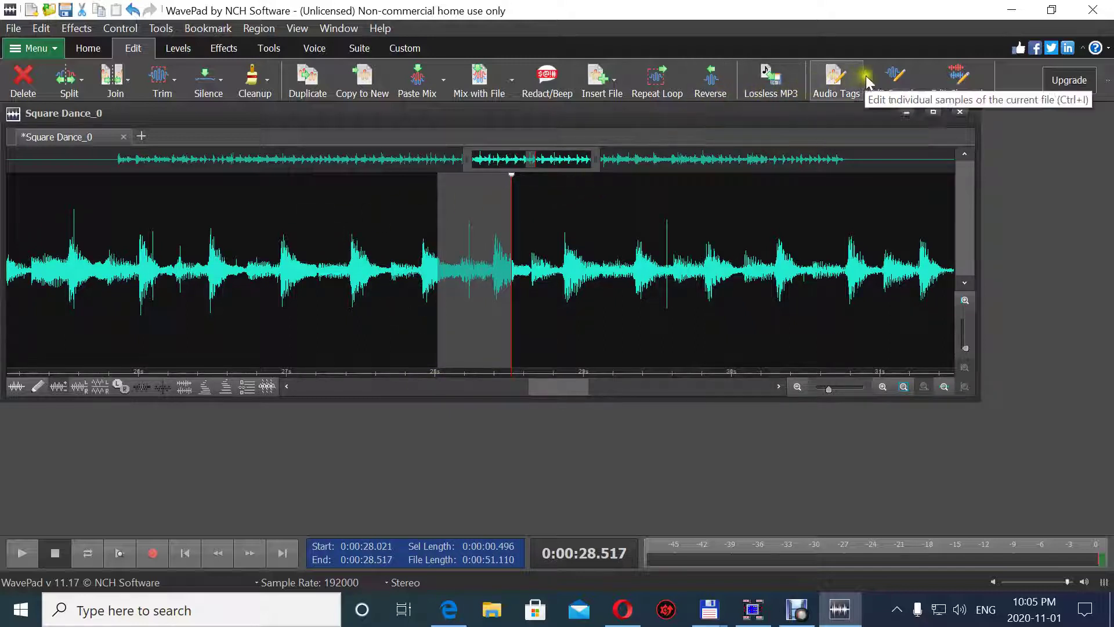
pyautogui.click(892, 80)
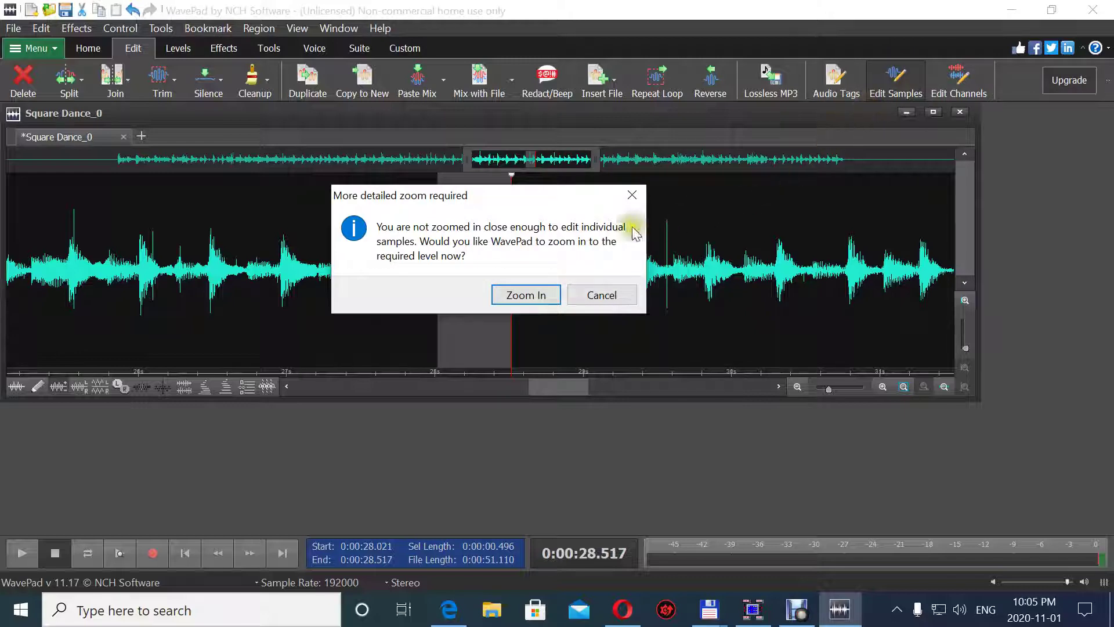
pyautogui.click(528, 296)
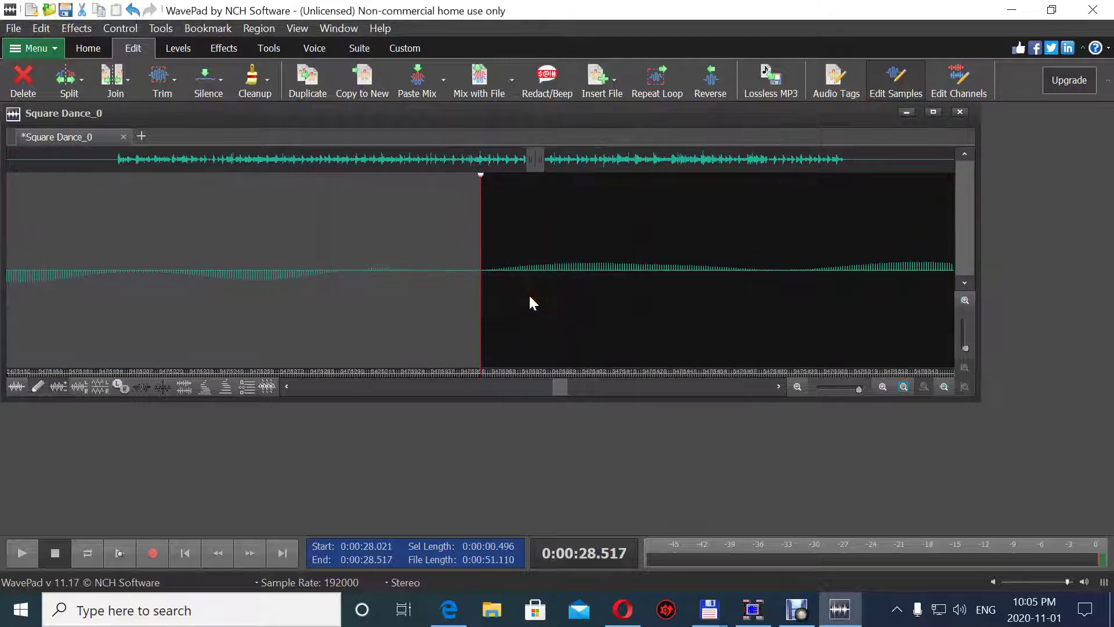
# - Examine the waveform around the end of the selection near 28.5 s at several zoom levels, then clear the selection
pyautogui.scroll(-2, 509, 298)
pyautogui.scroll(-5, 509, 296)
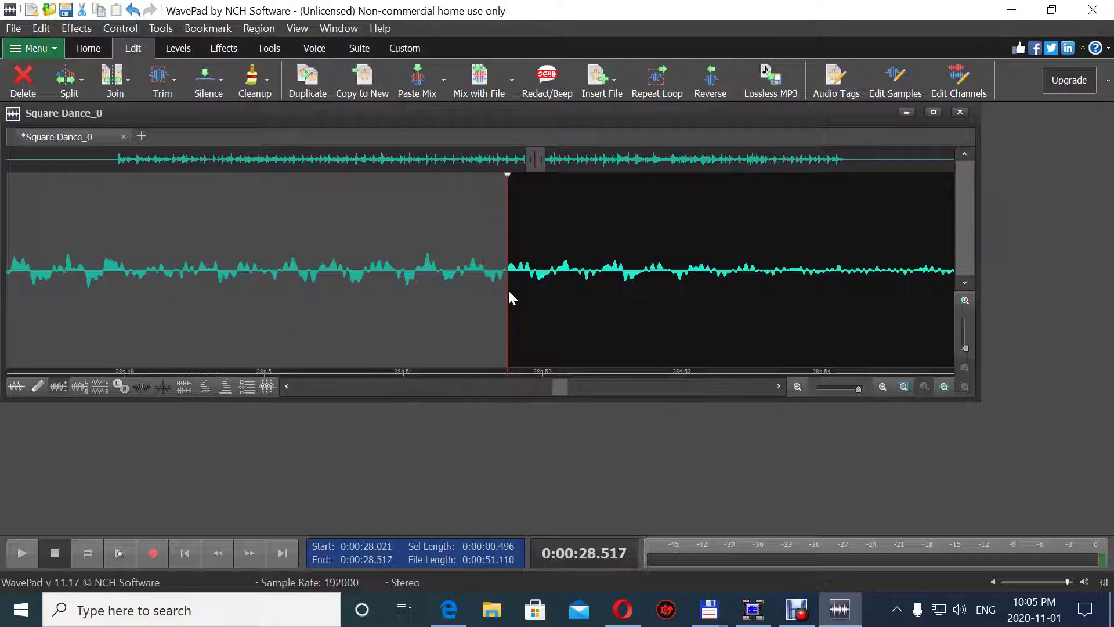
pyautogui.scroll(-2, 509, 292)
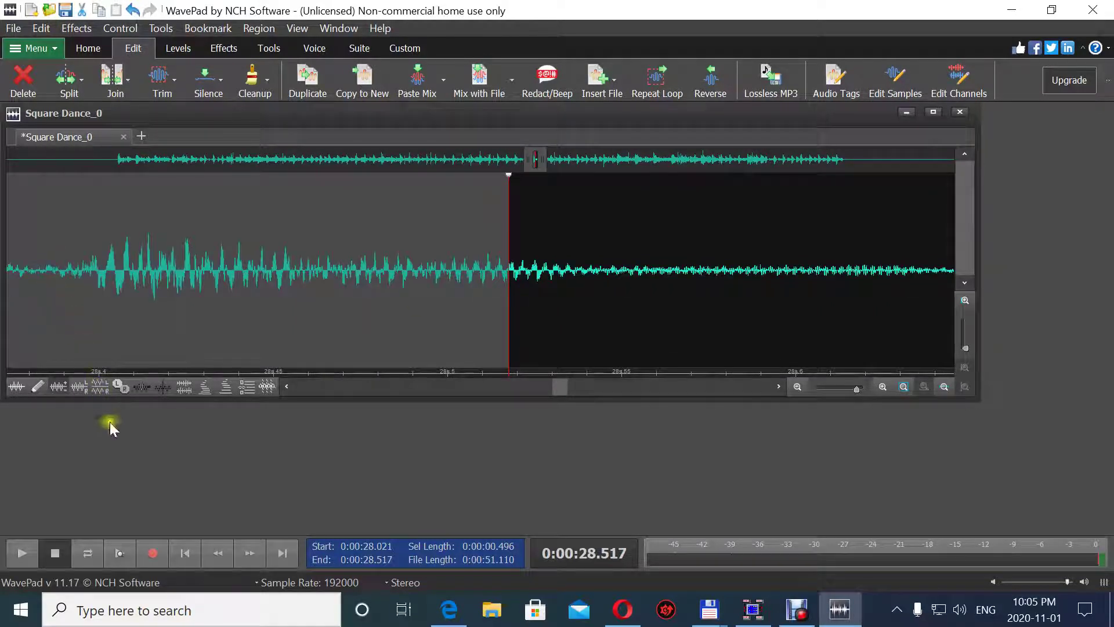
pyautogui.scroll(5, 78, 300)
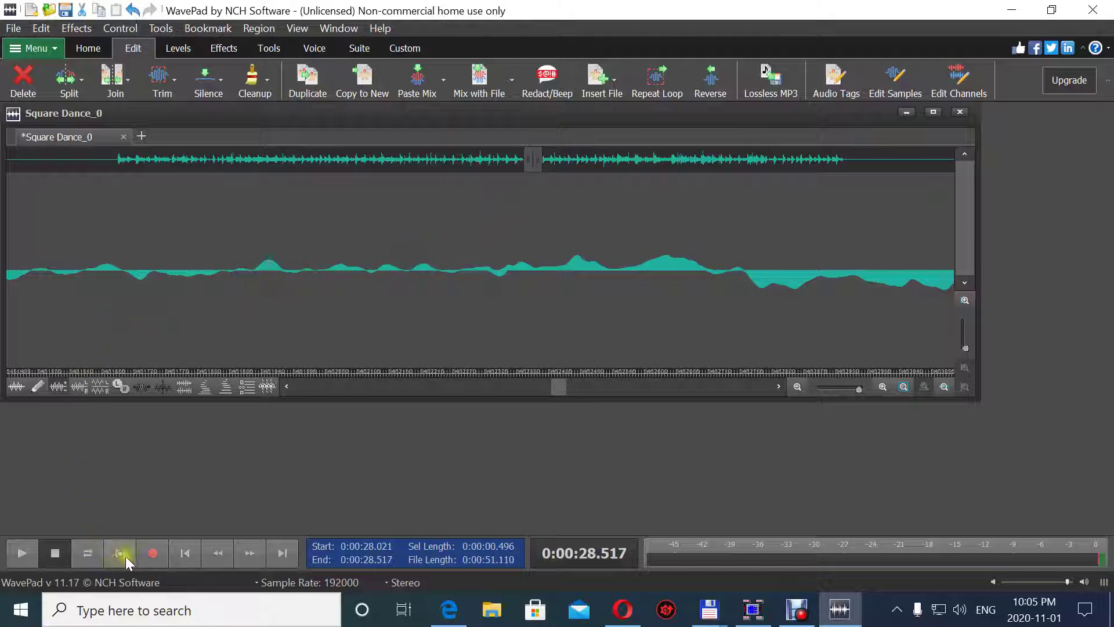
pyautogui.click(173, 555)
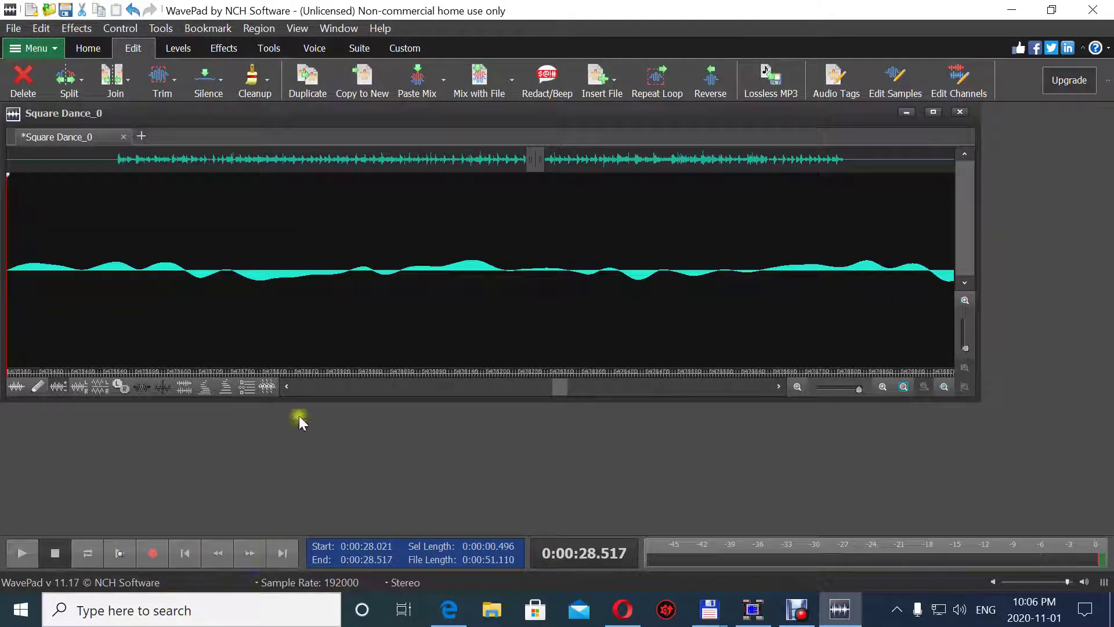
pyautogui.click(288, 387)
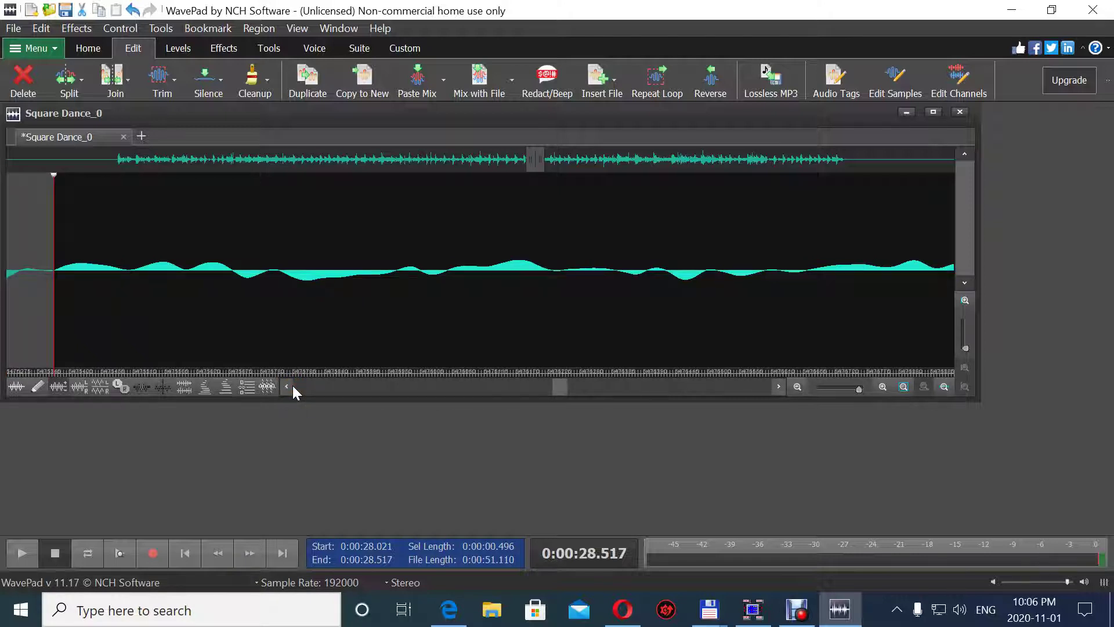
pyautogui.click(109, 322)
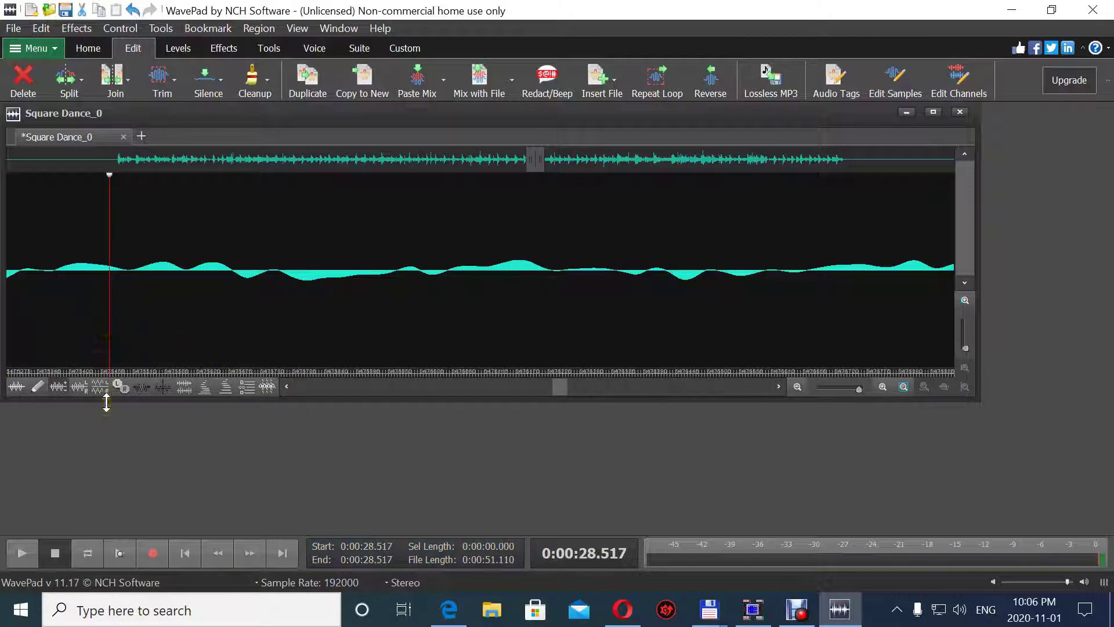
pyautogui.click(285, 386)
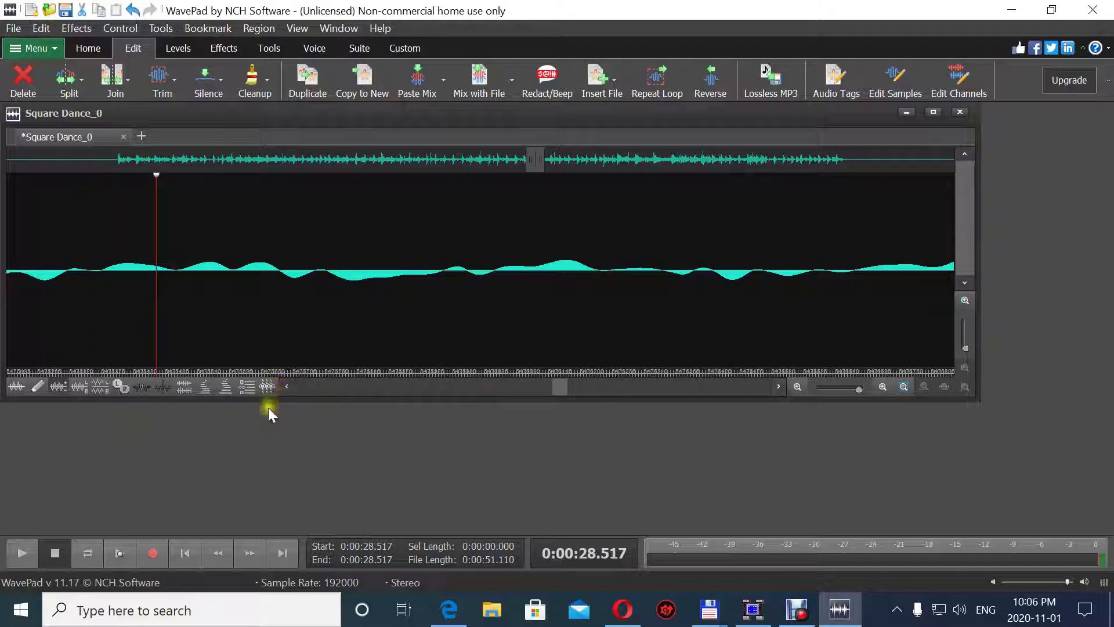
# - Play the recording from its beginning, stop at about 22.4 s and inspect the waveform there
pyautogui.click(183, 553)
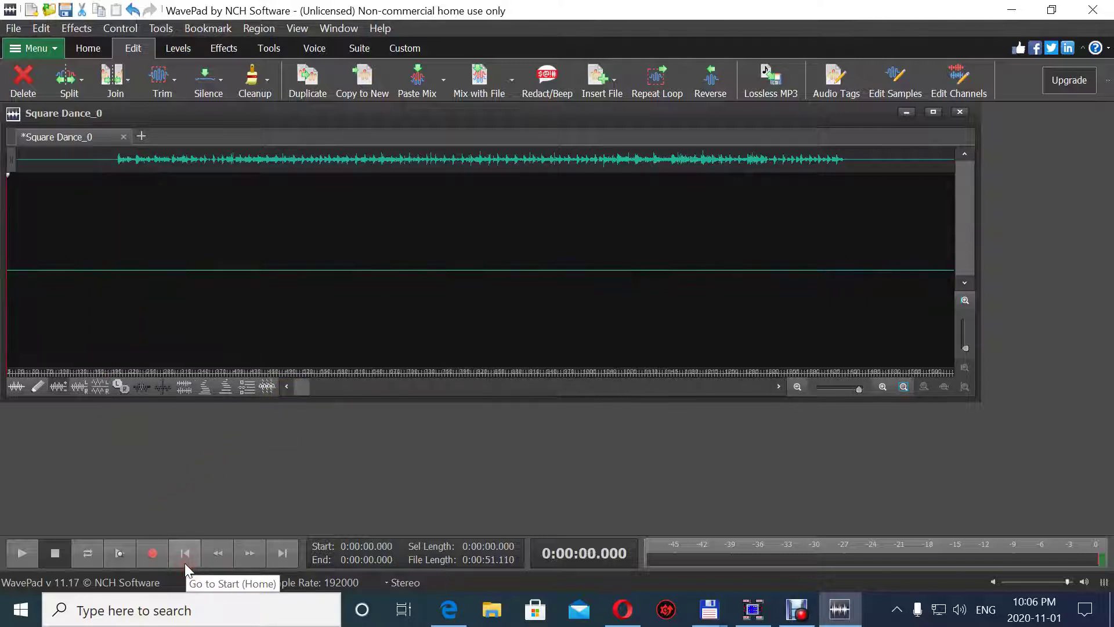
pyautogui.press('space')
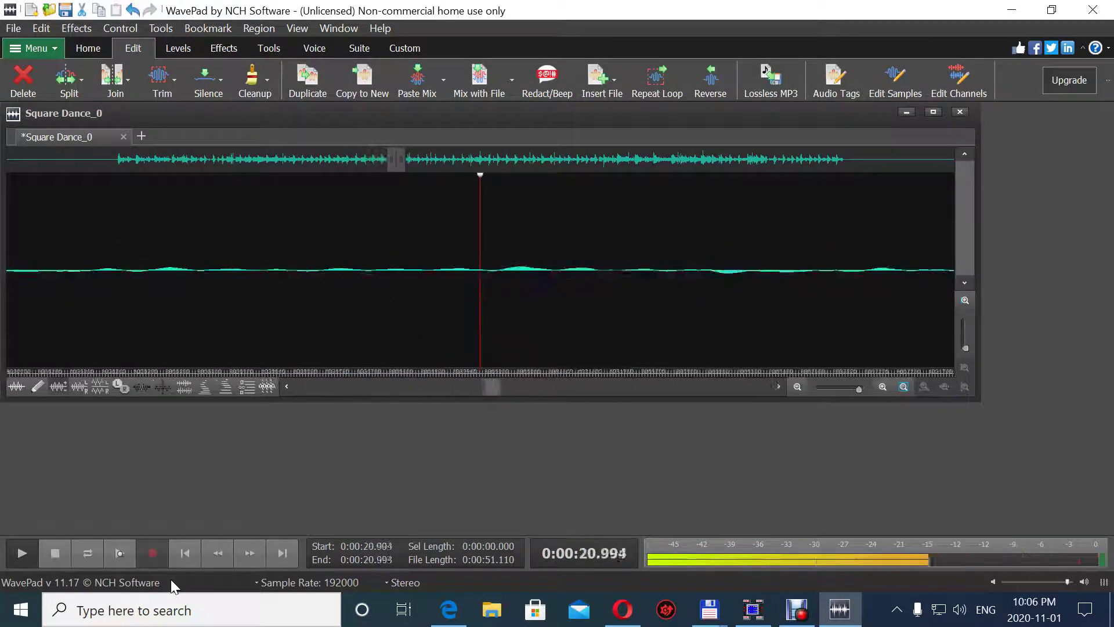
pyautogui.press('space')
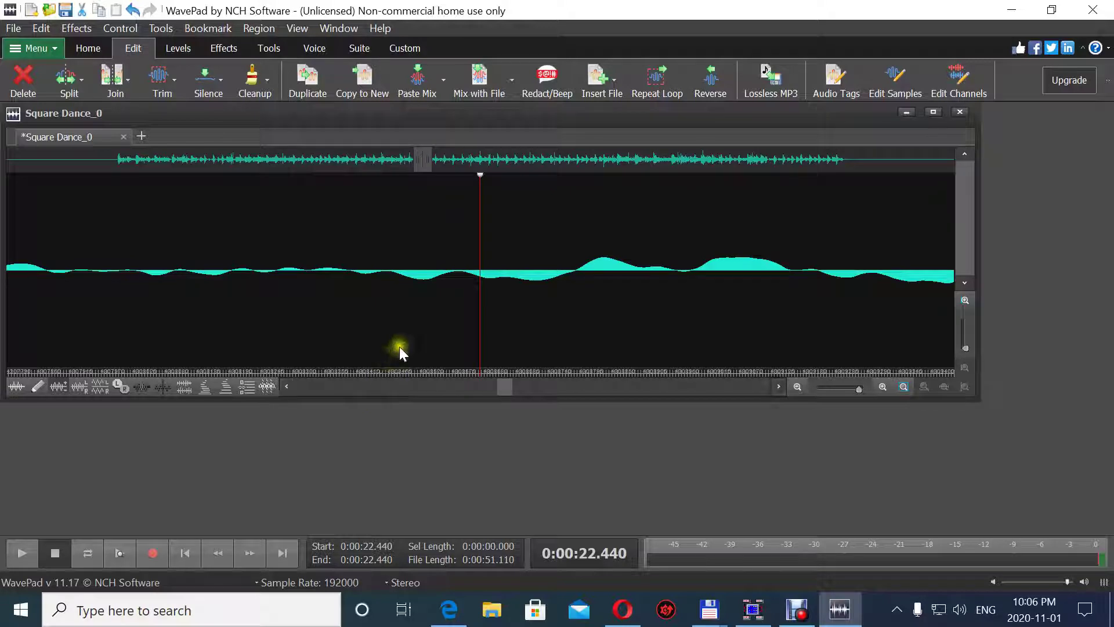
pyautogui.scroll(3, 399, 346)
pyautogui.scroll(4, 400, 350)
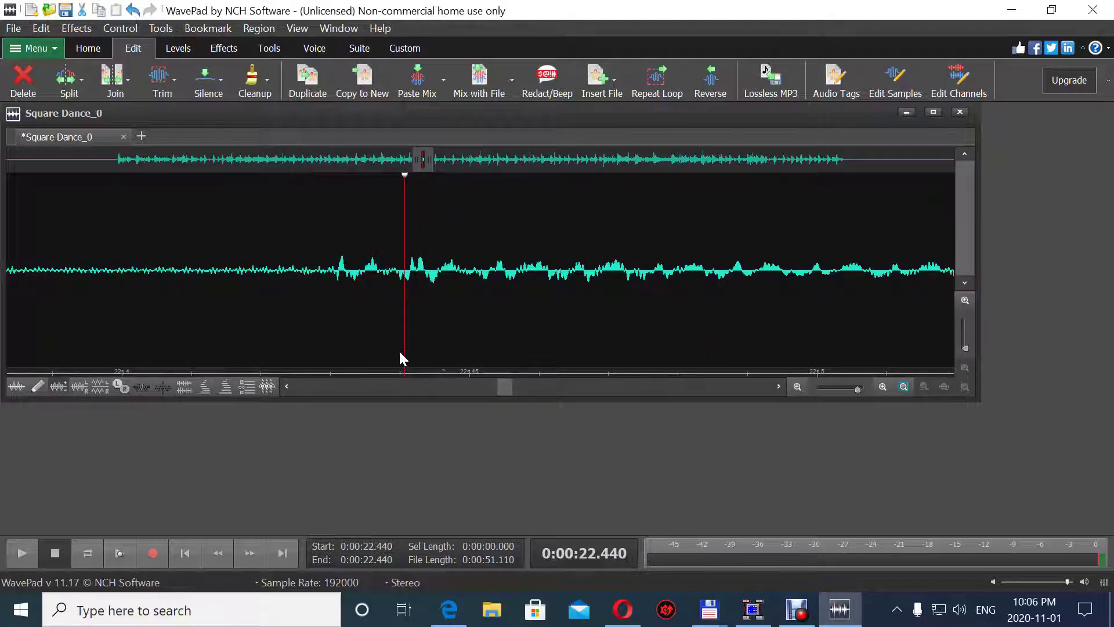
pyautogui.scroll(2, 400, 352)
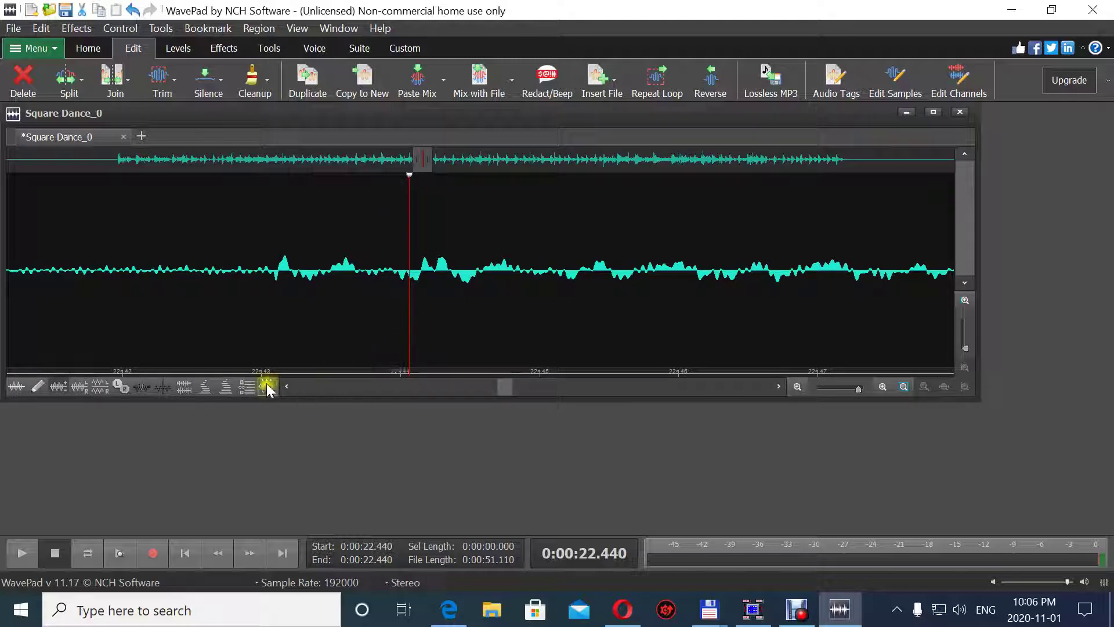
# - Replay the recording from its beginning with the waveform zoomed out, pausing and resuming to locate the spike near 20 s
pyautogui.click(173, 544)
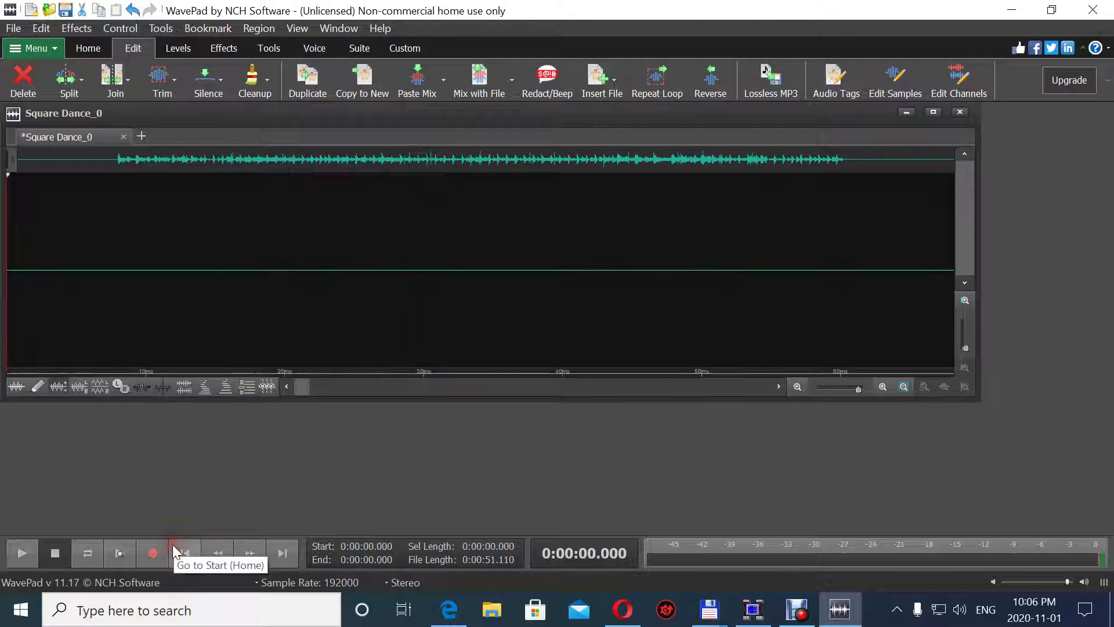
pyautogui.press('space')
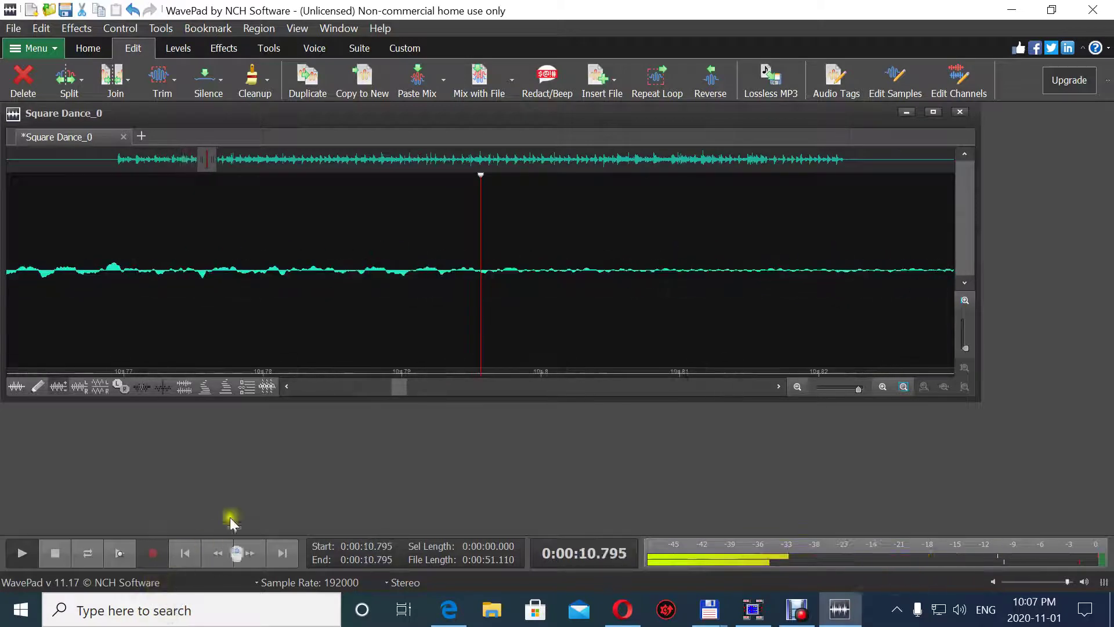
pyautogui.scroll(-3, 370, 336)
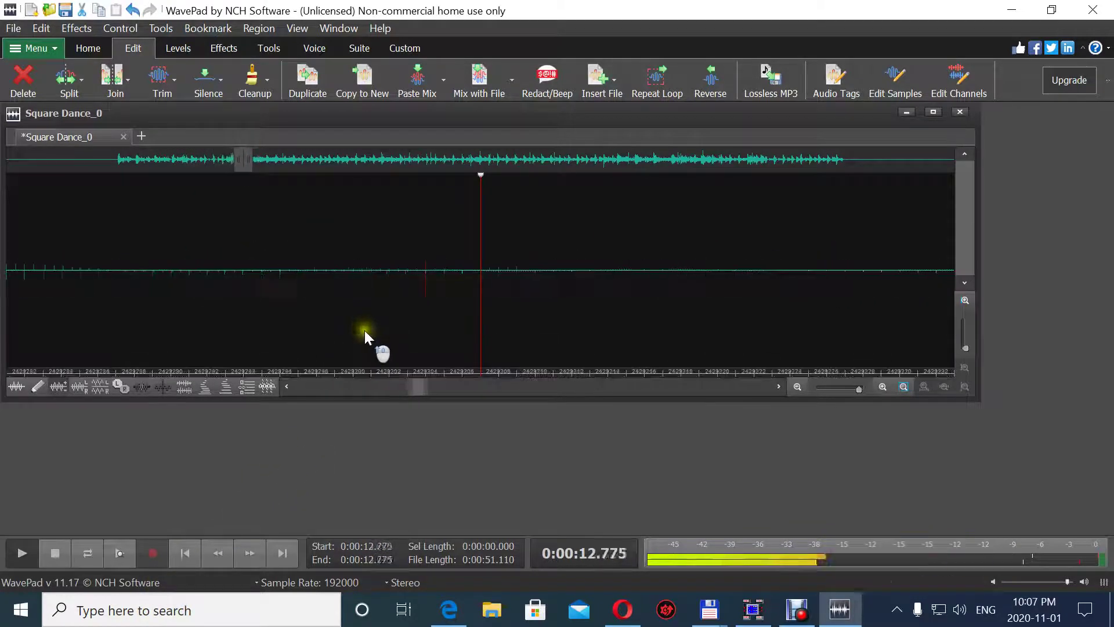
pyautogui.scroll(-5, 361, 332)
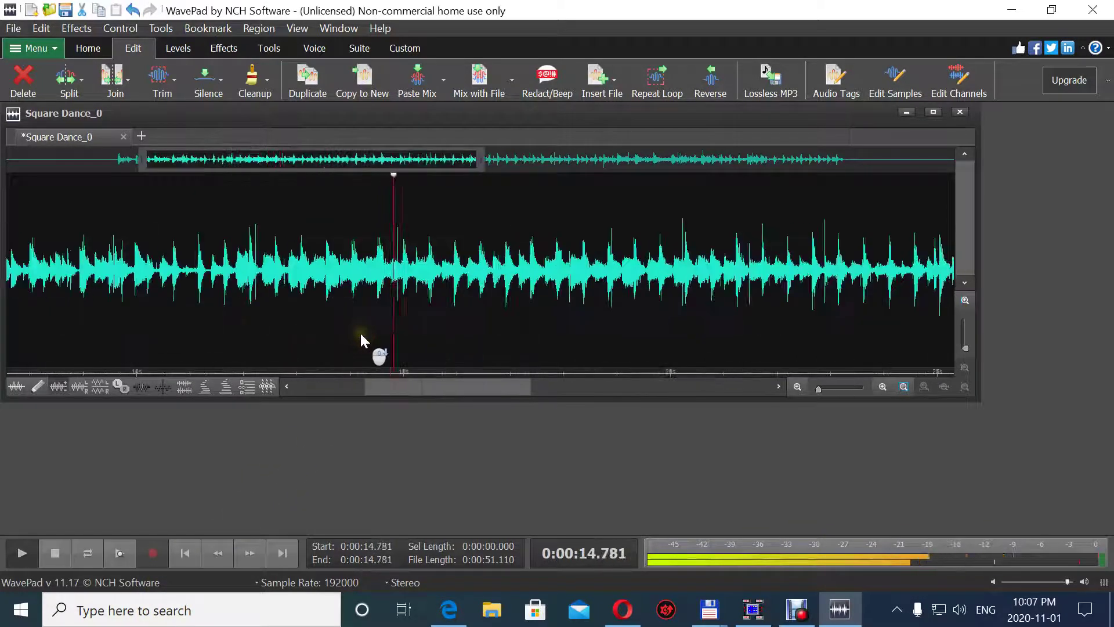
pyautogui.press('space')
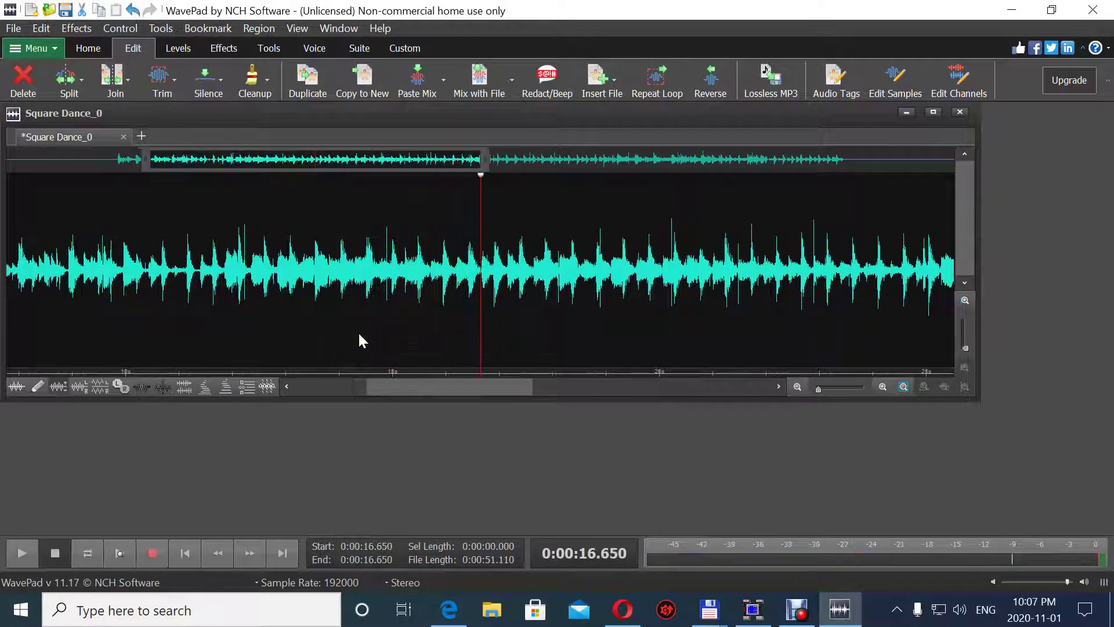
pyautogui.press('space')
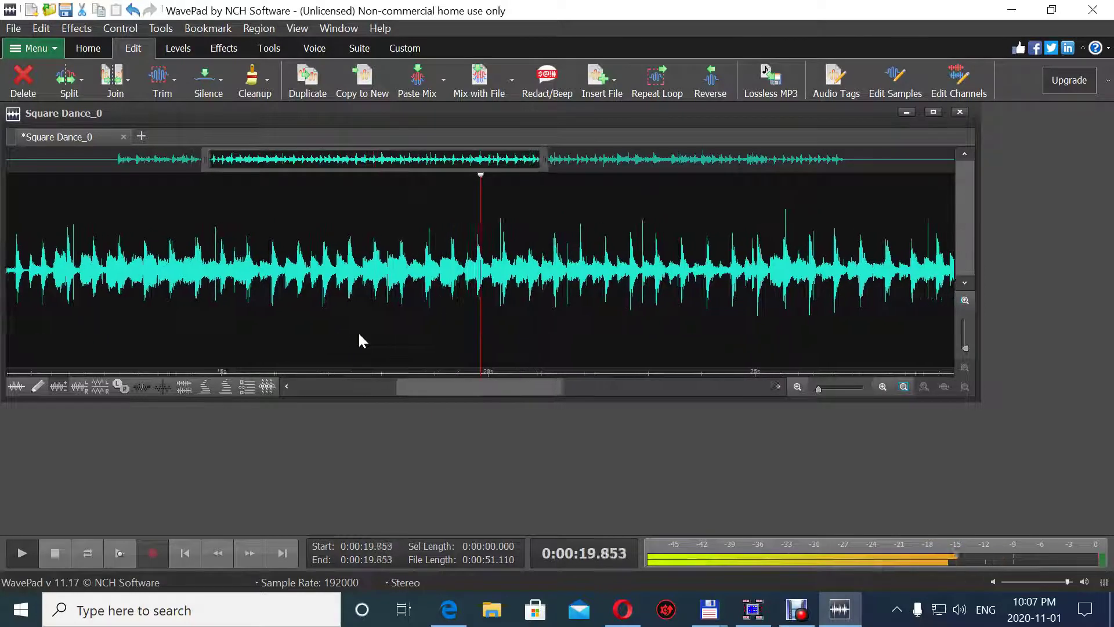
pyautogui.press('space')
pyautogui.press('space')
pyautogui.press('space')
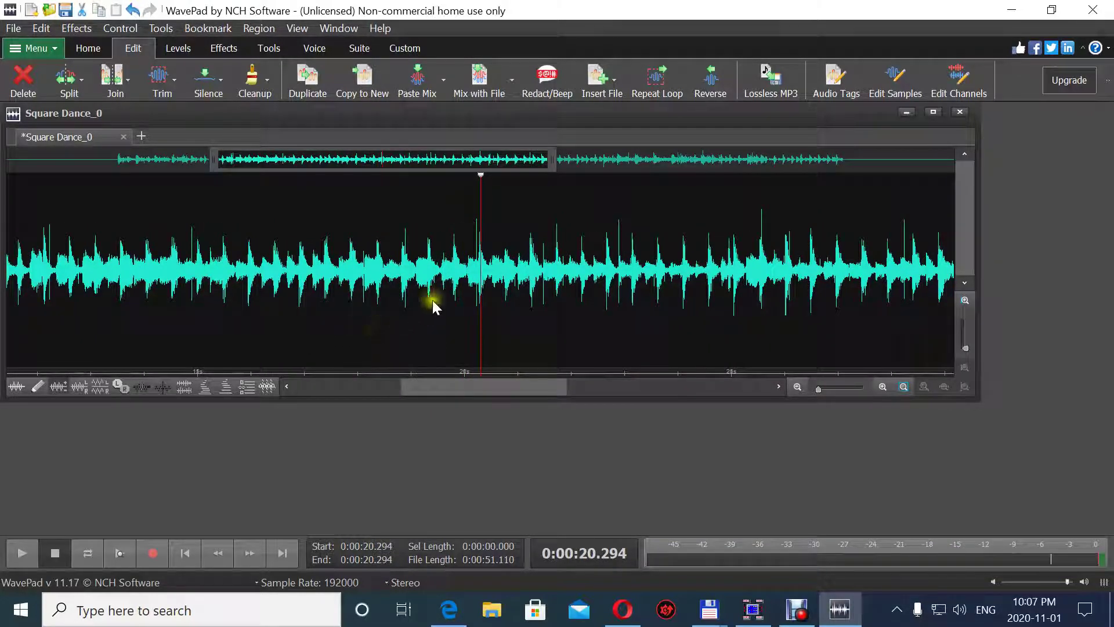
# - Place the cursor just before the spike near 20.1 s and zoom in there for individual sample editing
pyautogui.click(473, 250)
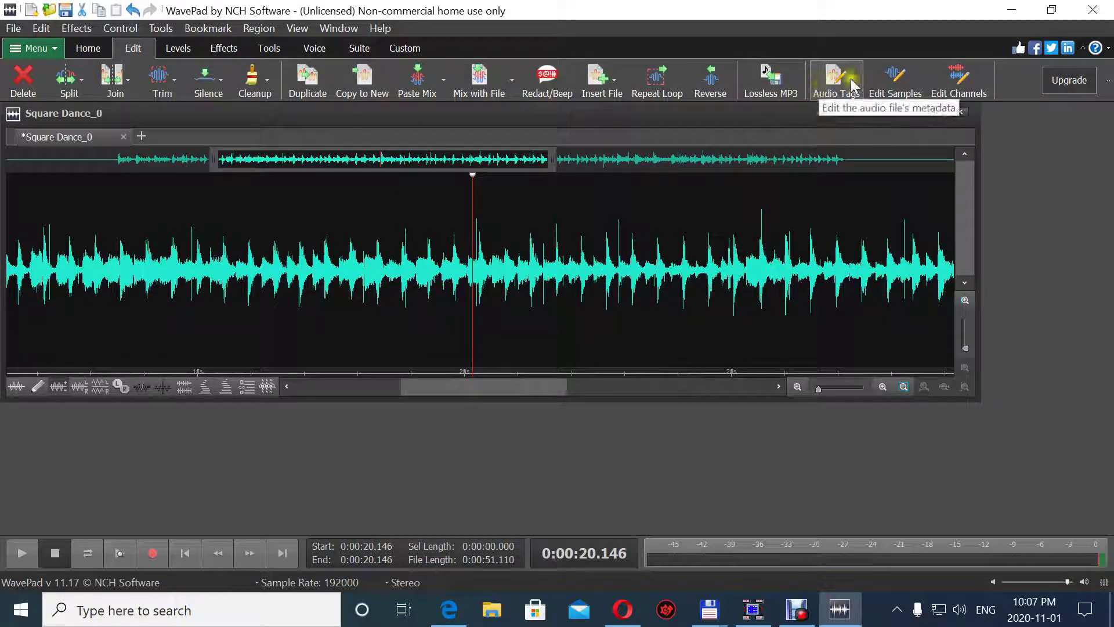
pyautogui.click(899, 75)
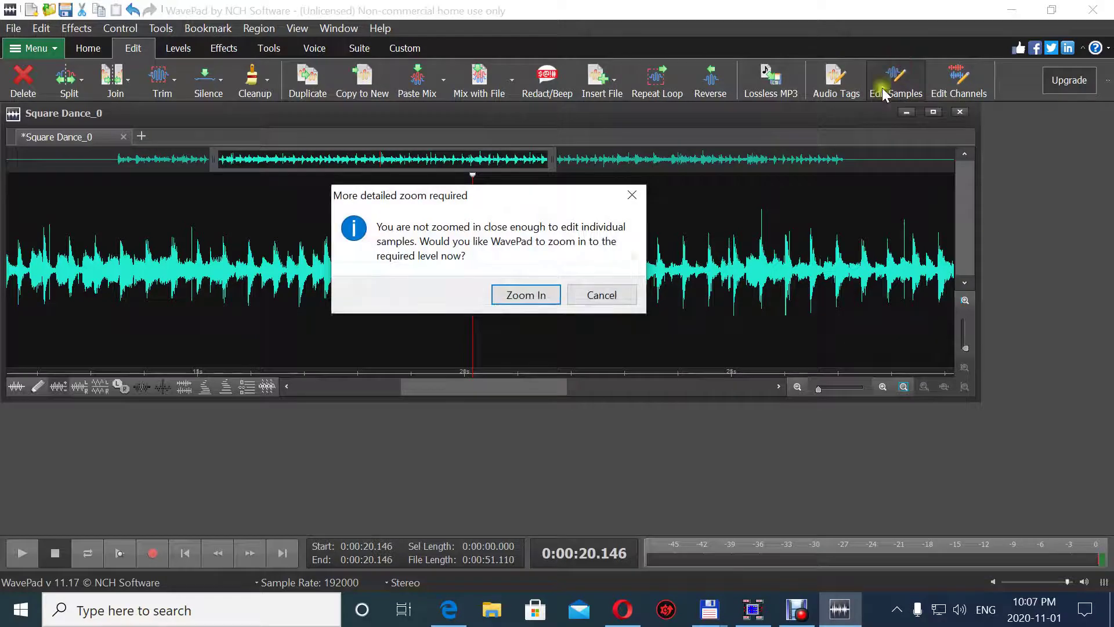
pyautogui.click(514, 295)
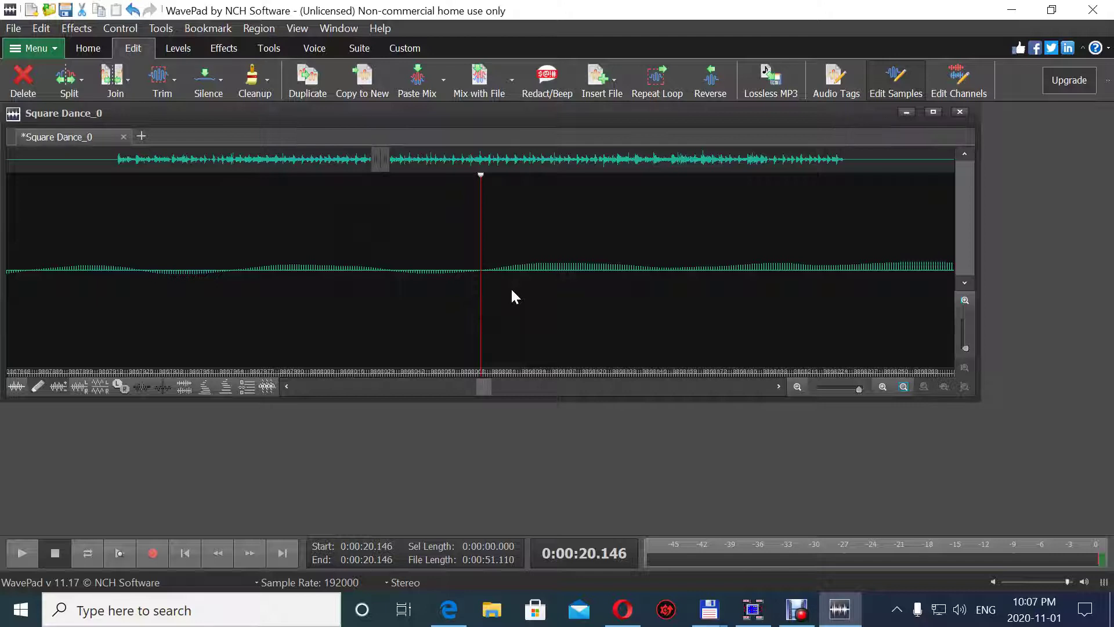
# - Play on from about 20.1 s, stop near 22.7 s and scrub backward in small increments to about 22.1 s to locate the click
pyautogui.press('space')
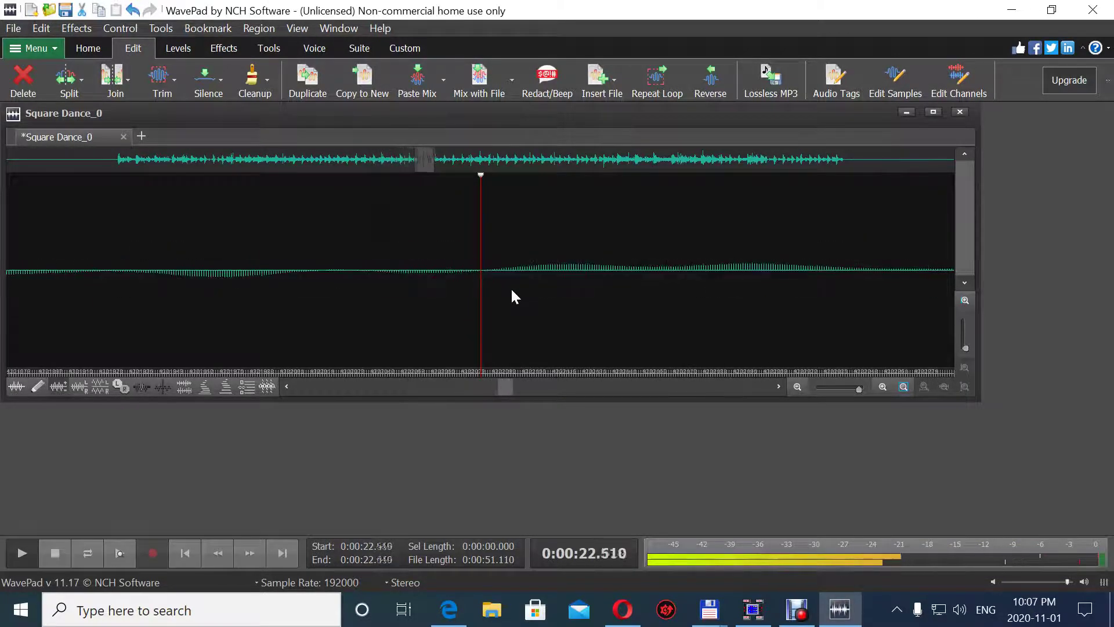
pyautogui.press('space')
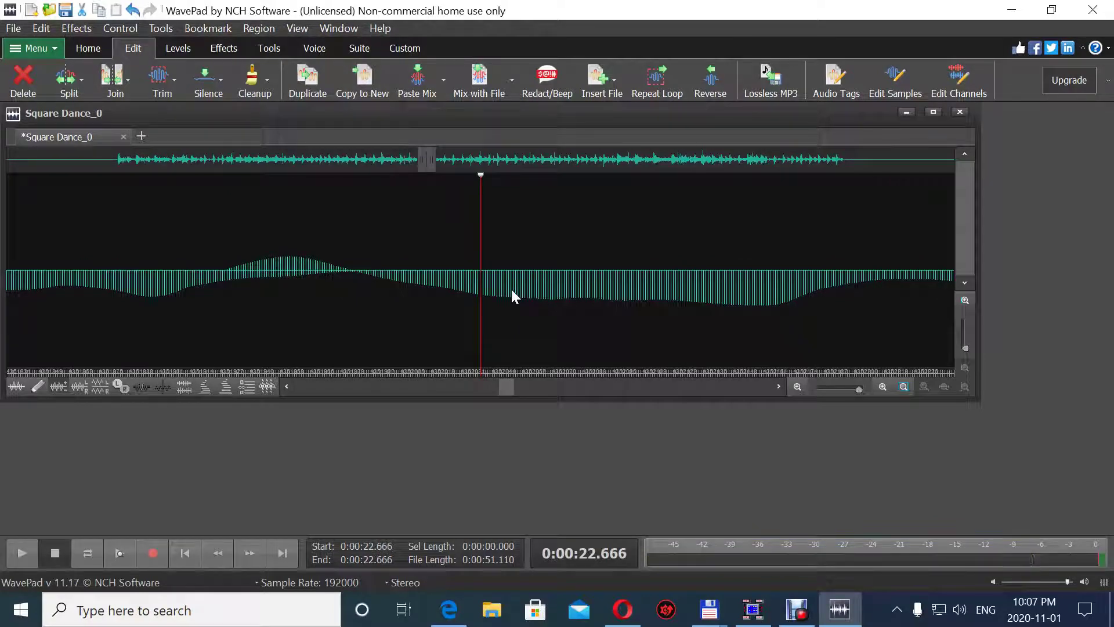
pyautogui.press('Left')
pyautogui.press('Left')
pyautogui.press('Left')
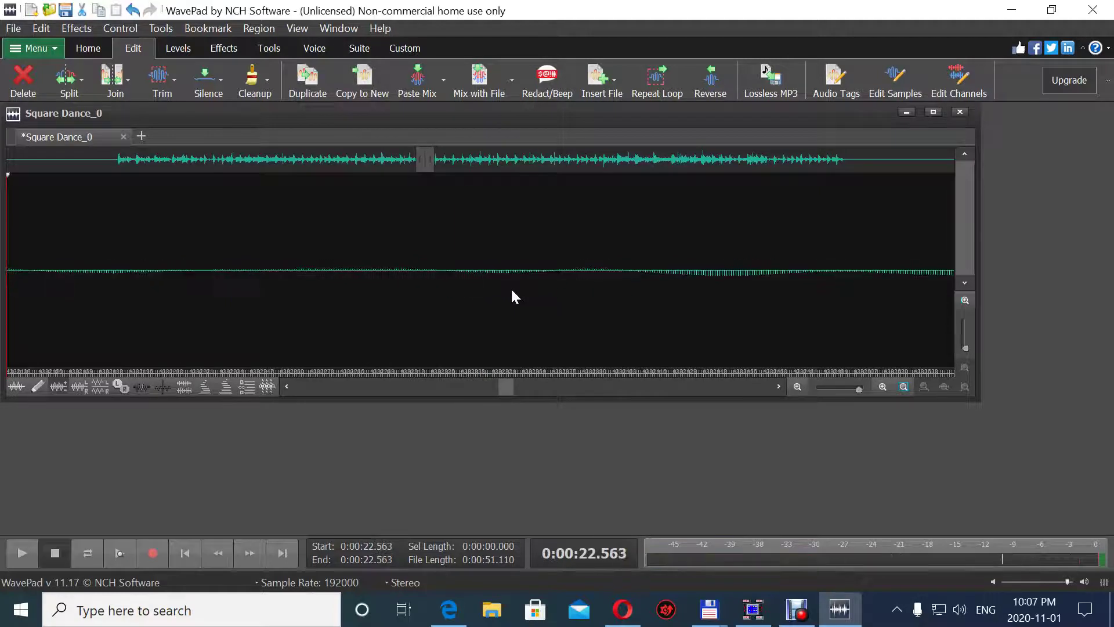
pyautogui.press('Left')
pyautogui.press('Left')
pyautogui.press('Left')
pyautogui.press('Left')
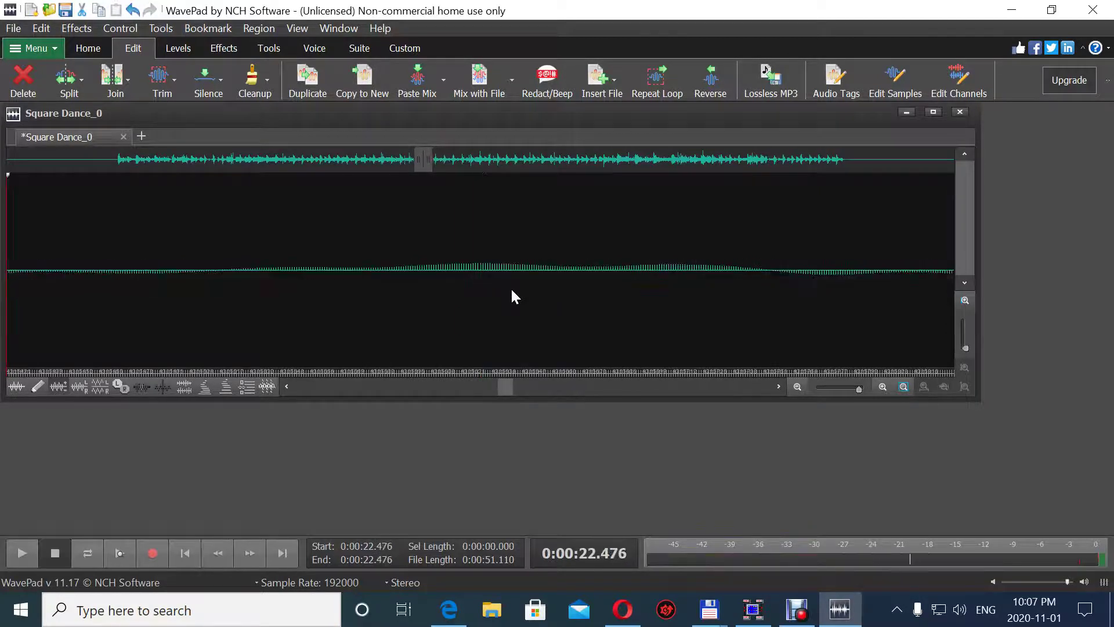
pyautogui.press('Left')
pyautogui.press('Left')
pyautogui.press('Left')
pyautogui.press('Left')
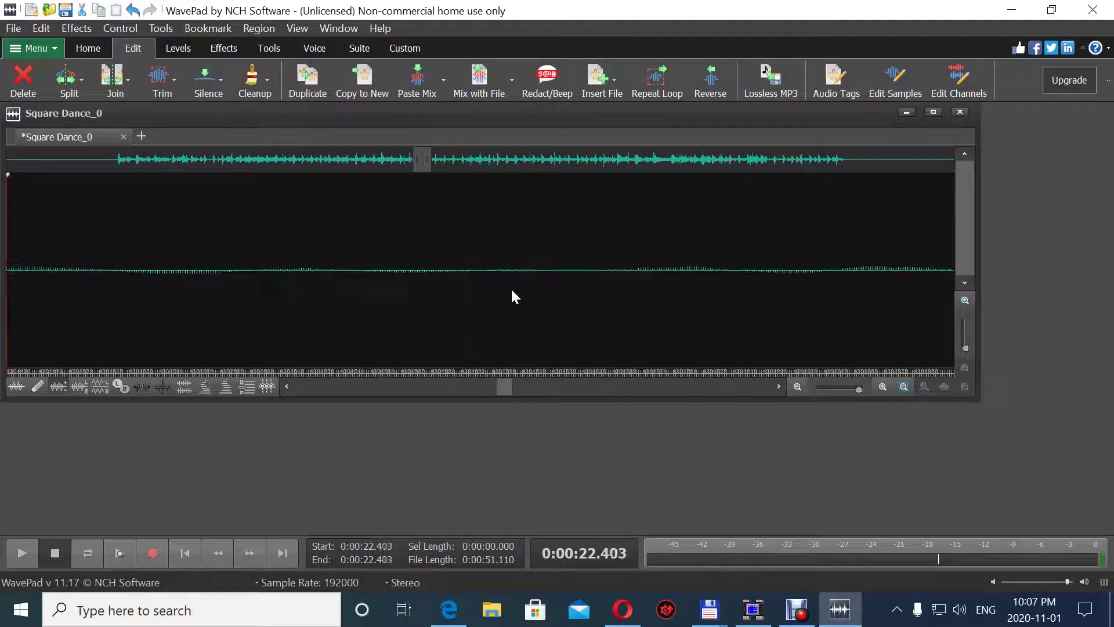
pyautogui.press('Left')
pyautogui.press('Left')
pyautogui.press('Left')
pyautogui.press('Left')
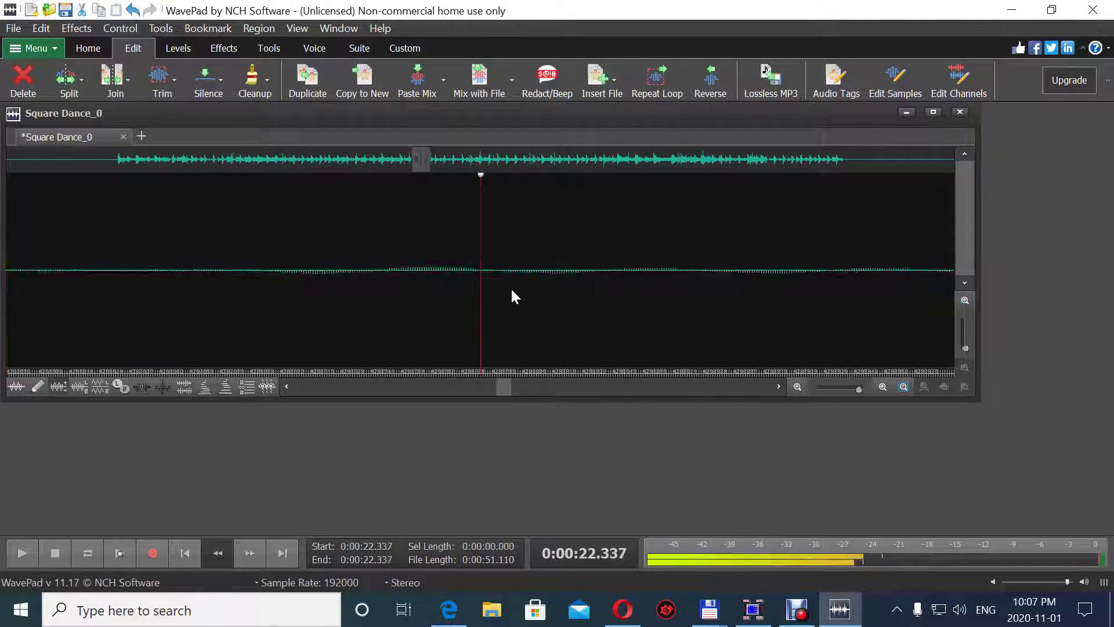
pyautogui.press('Left')
pyautogui.press('Left')
pyautogui.press('Left')
pyautogui.press('Left')
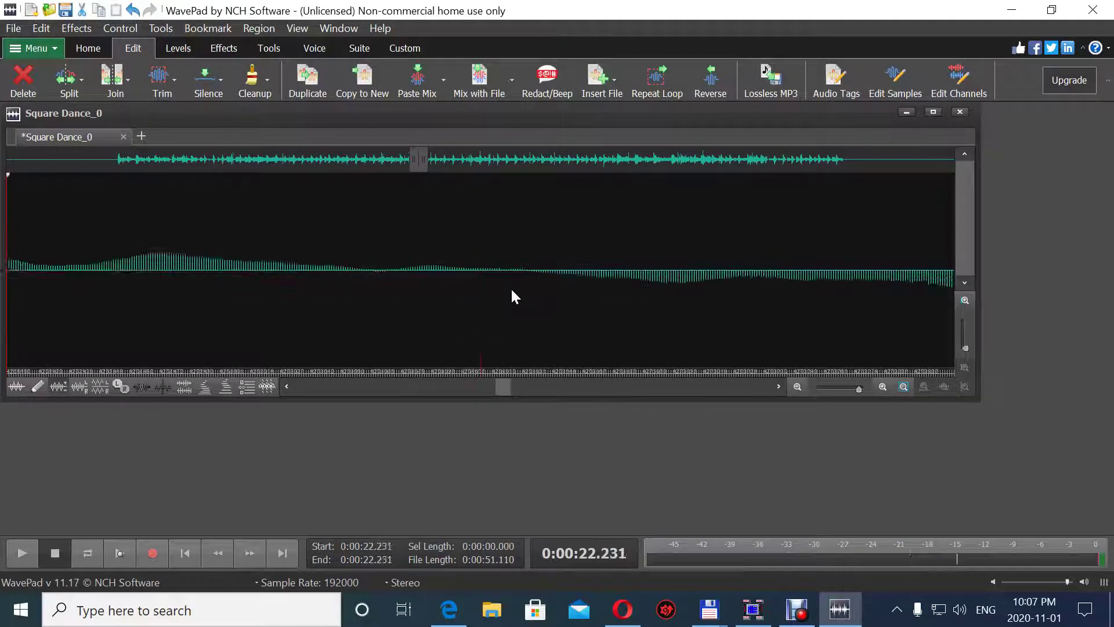
pyautogui.press('Left')
pyautogui.press('Left')
pyautogui.press('Left')
pyautogui.press('Left')
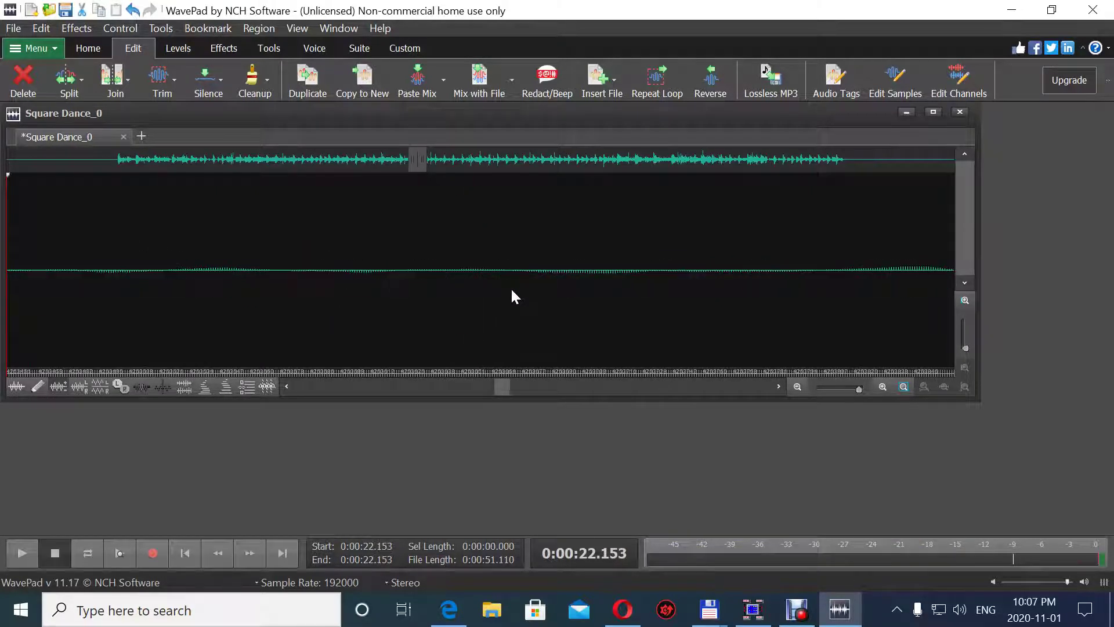
pyautogui.press('Right')
pyautogui.press('Right')
pyautogui.press('Right')
pyautogui.press('Left')
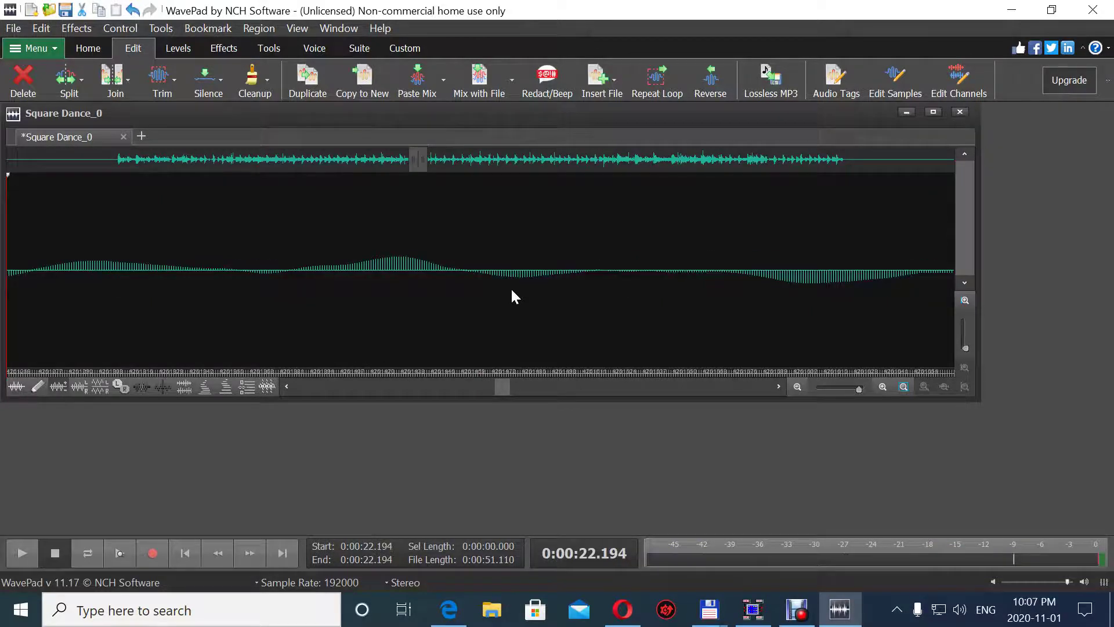
pyautogui.press('Left')
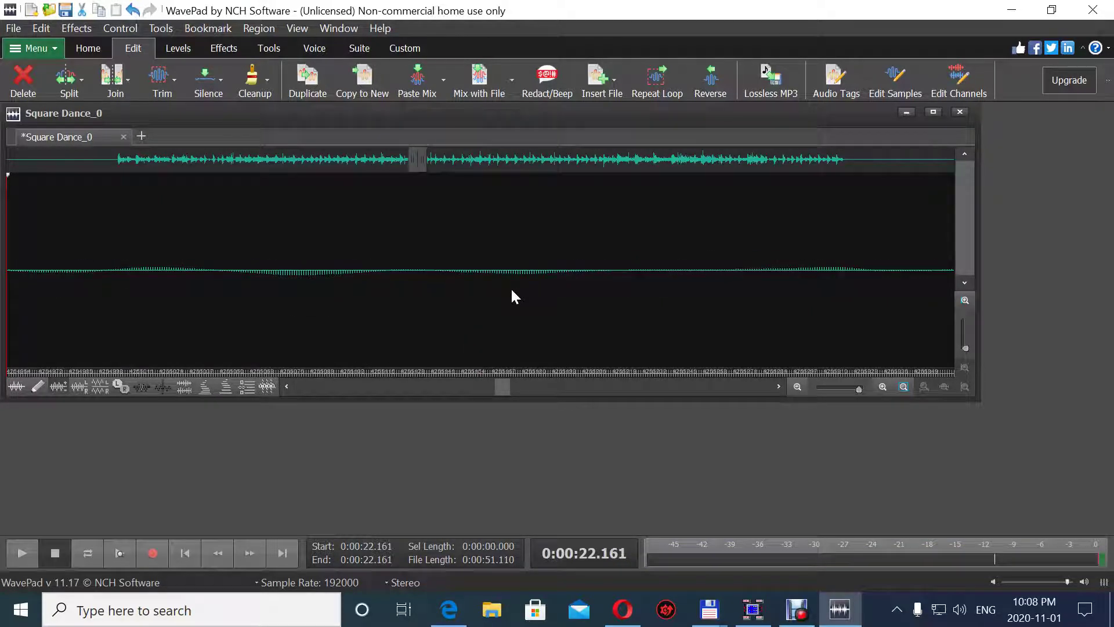
pyautogui.press('Right')
pyautogui.press('Left')
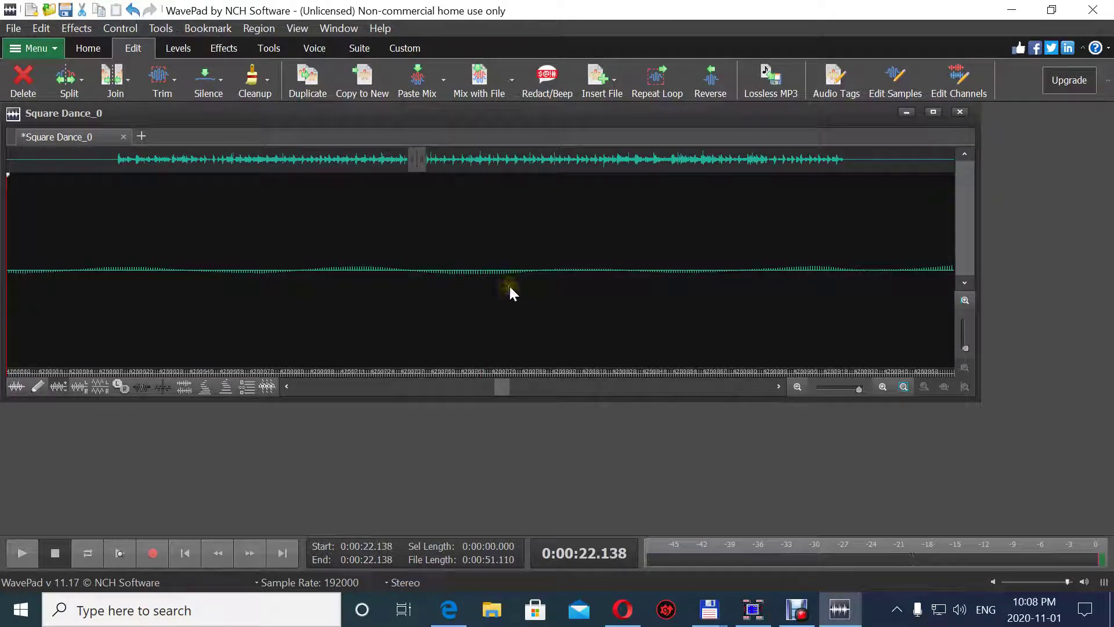
# - Examine the waveform peak just after 21.7 s at several zoom levels, finishing with the whole recording in view
pyautogui.scroll(-4, 509, 286)
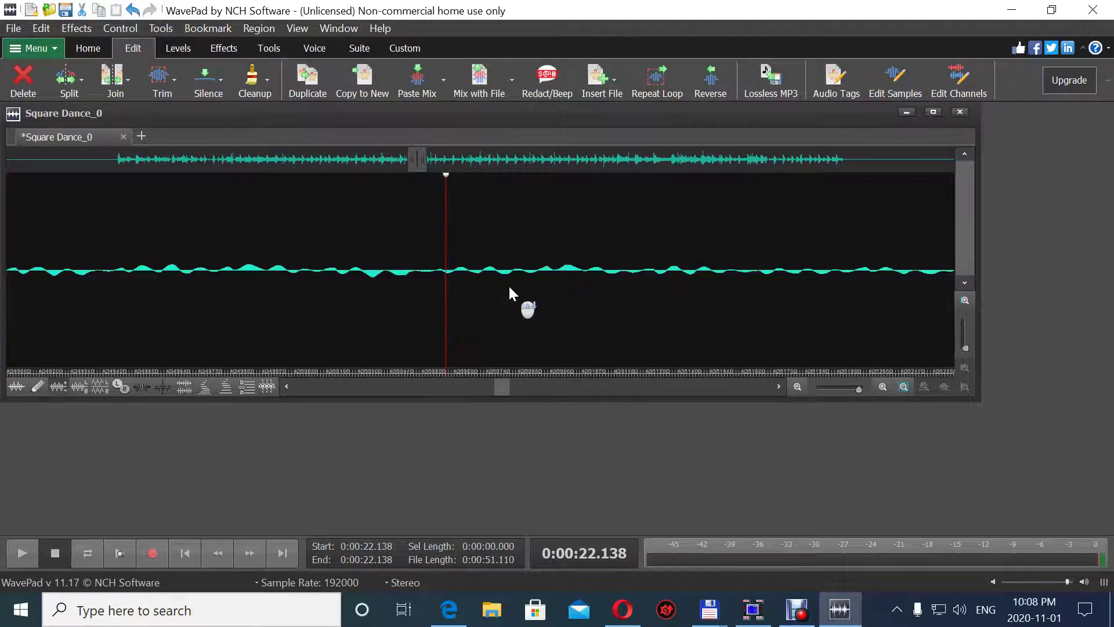
pyautogui.scroll(-3, 510, 288)
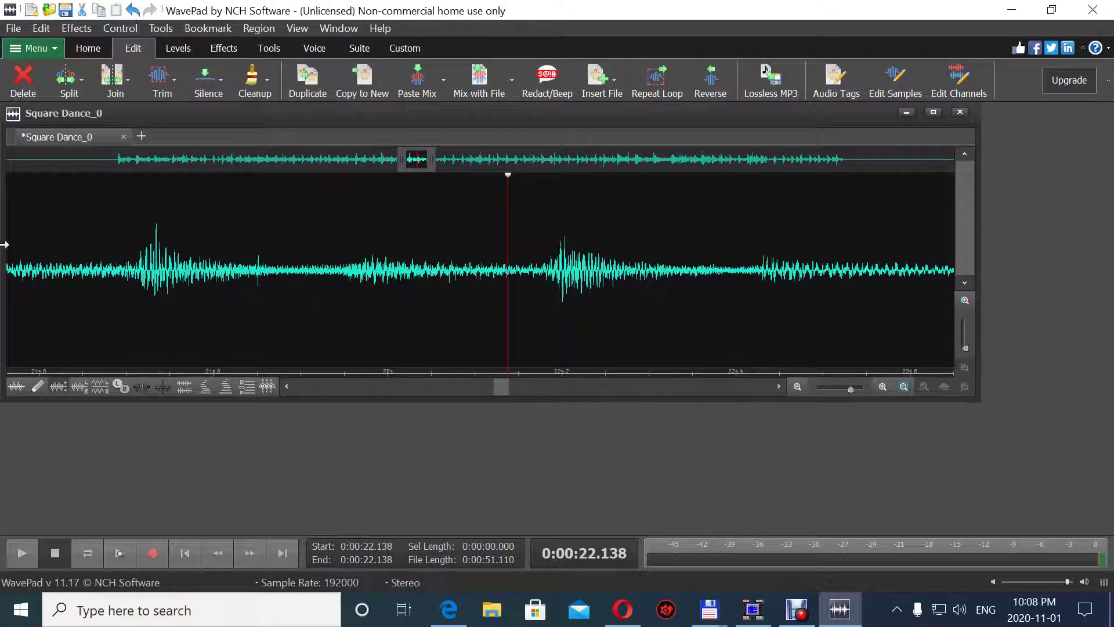
pyautogui.click(137, 260)
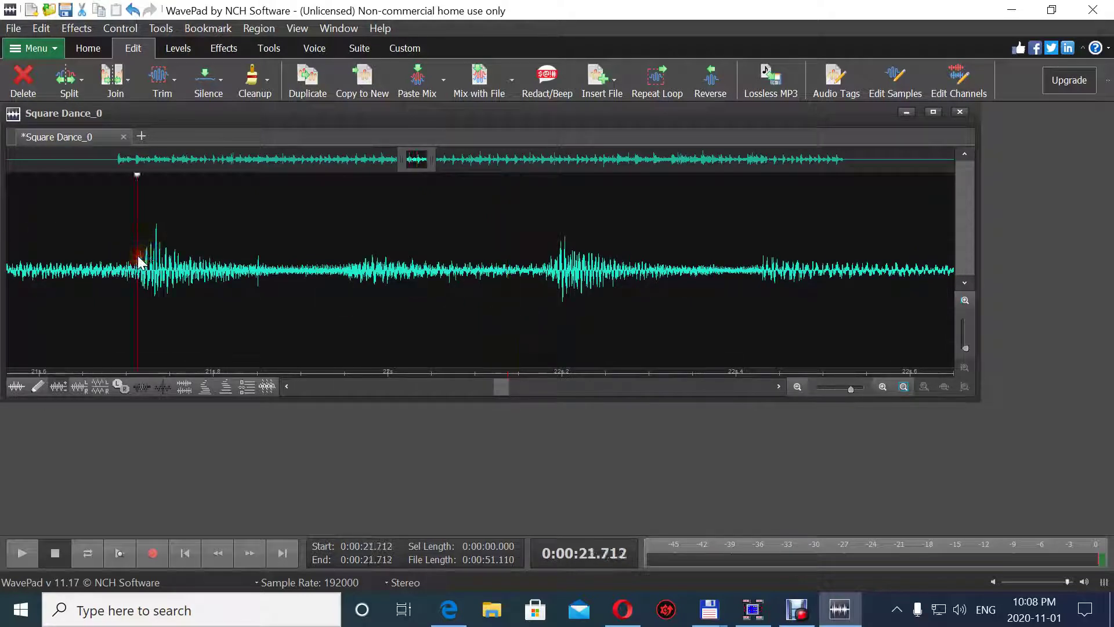
pyautogui.scroll(3, 62, 272)
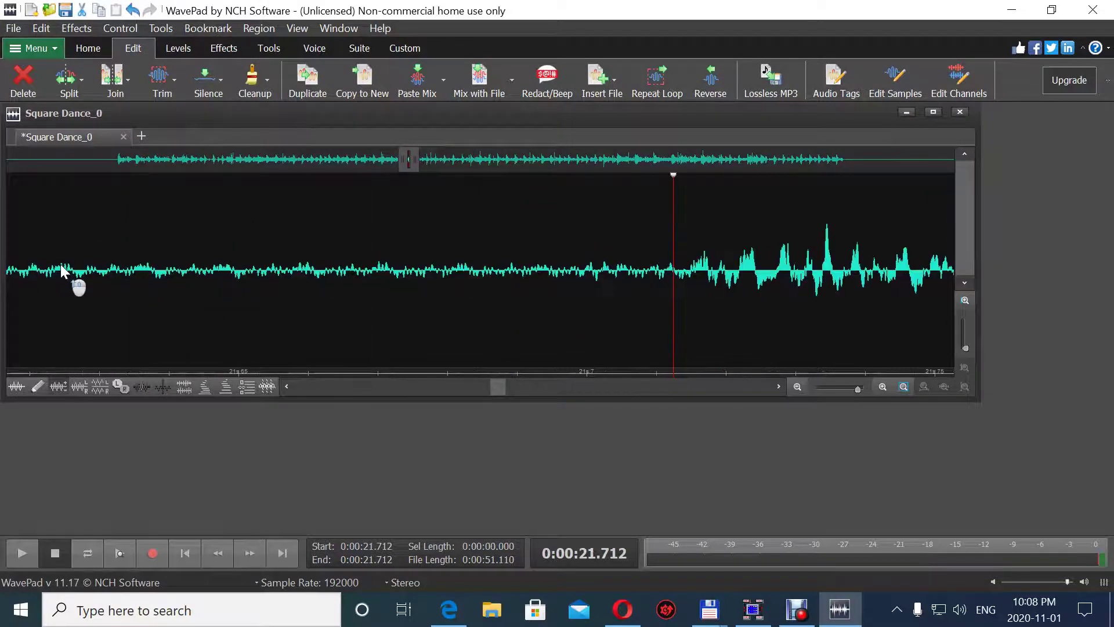
pyautogui.scroll(-6, 61, 268)
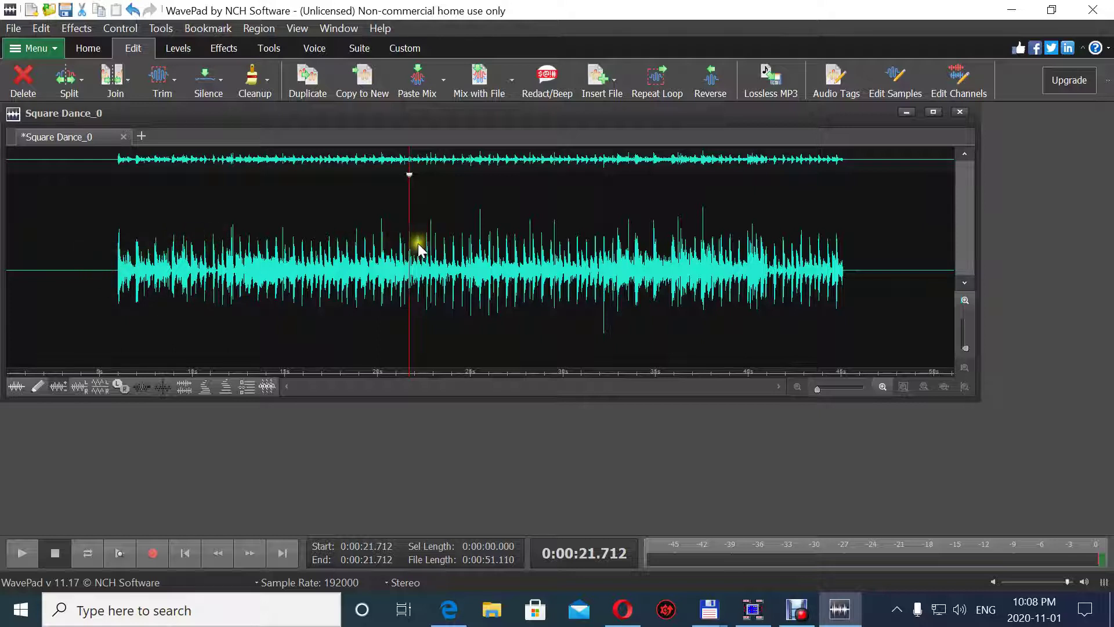
# - Place the cursor at about 32.2 s and zoom in on the large downward spike just after it to examine its shape
pyautogui.click(597, 283)
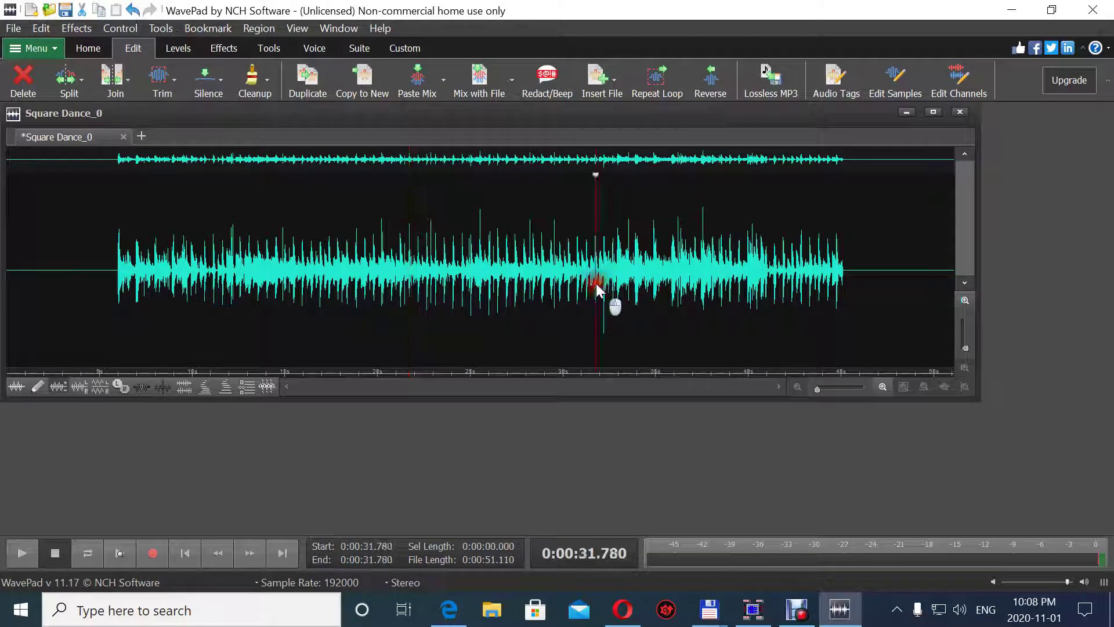
pyautogui.scroll(5, 592, 283)
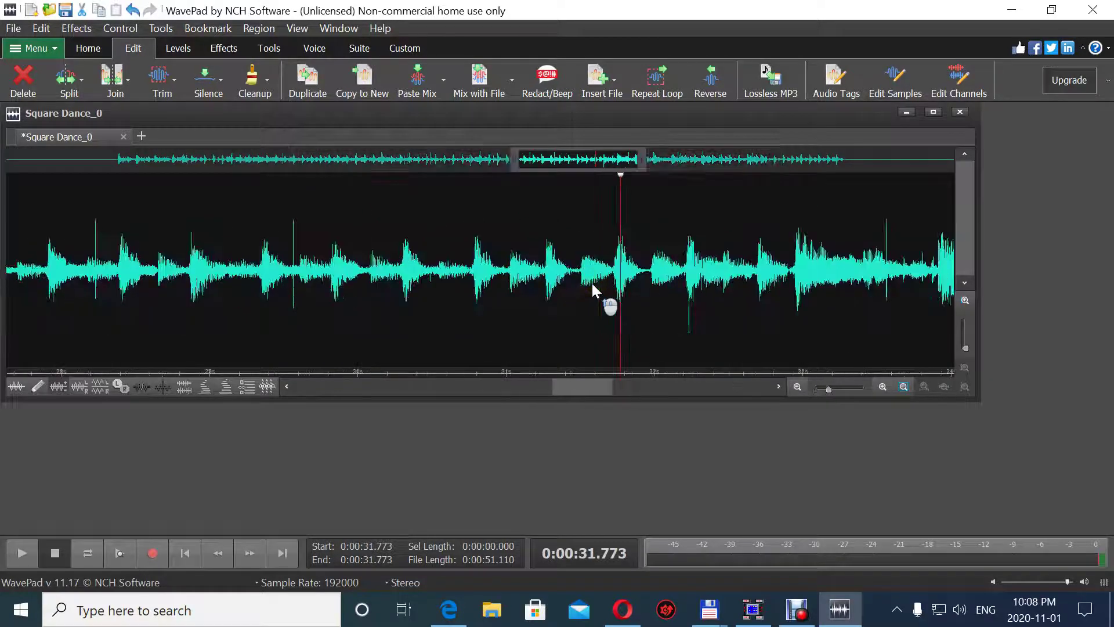
pyautogui.scroll(-2, 592, 288)
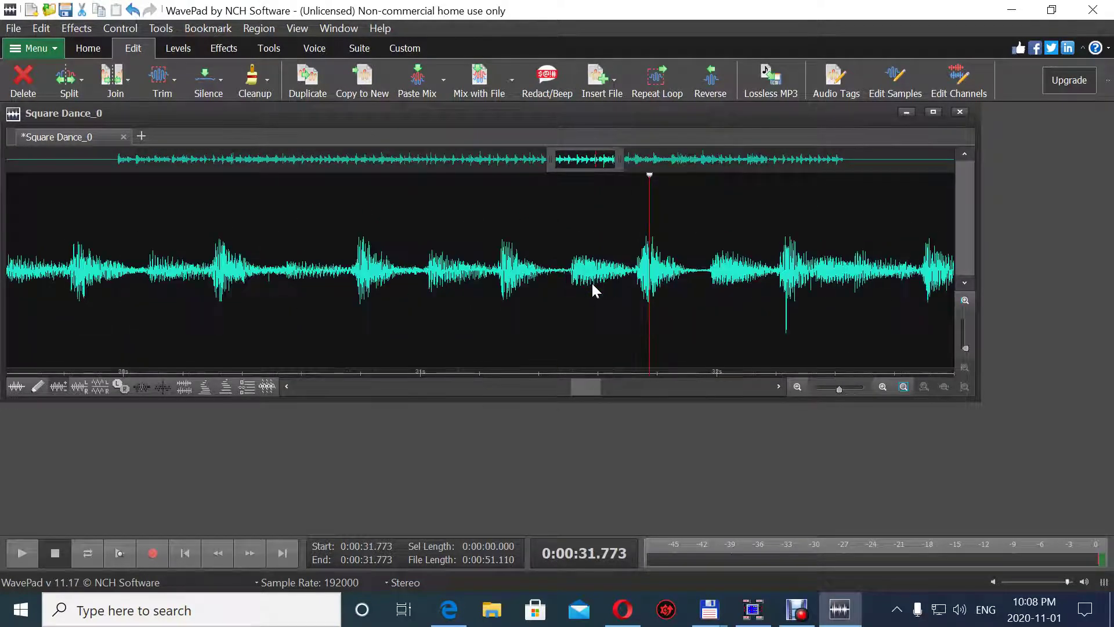
pyautogui.click(775, 298)
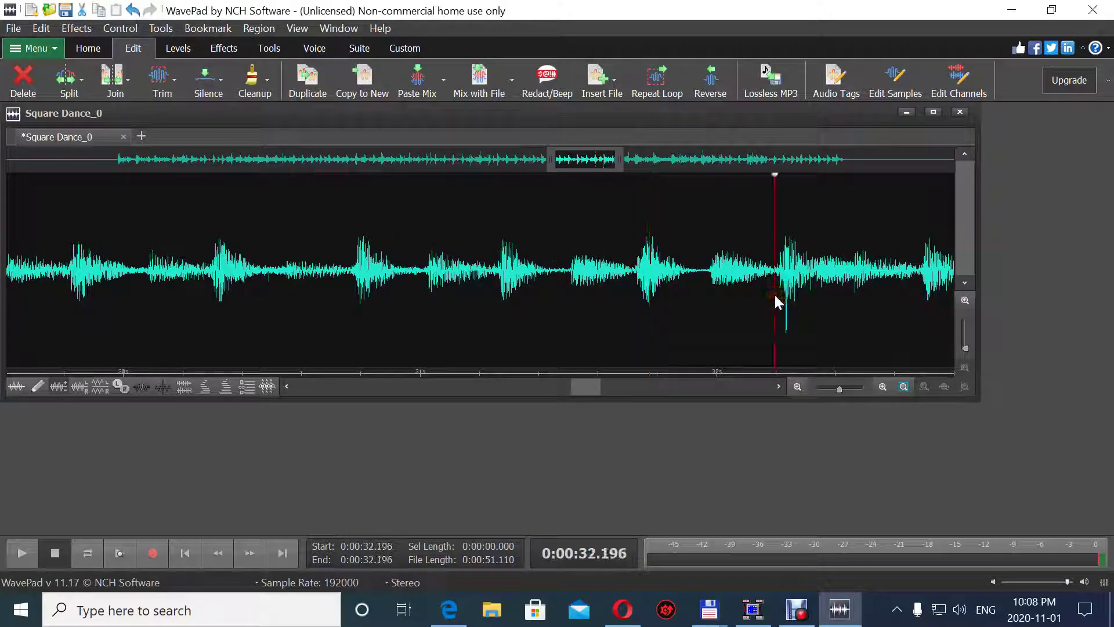
pyautogui.scroll(2, 776, 299)
pyautogui.scroll(2, 773, 295)
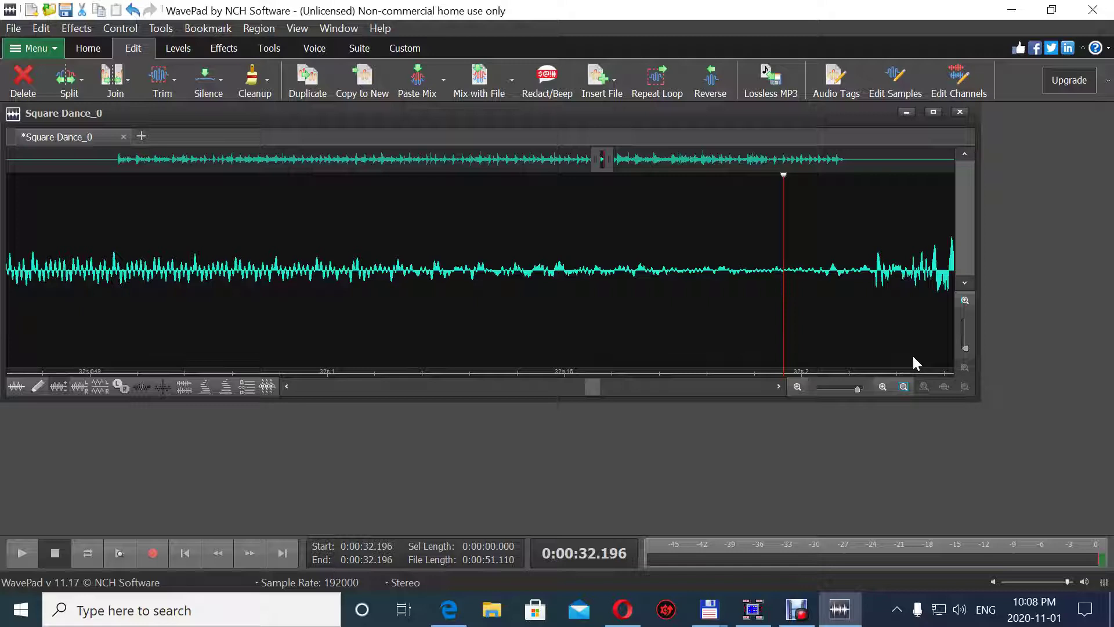
pyautogui.click(774, 381)
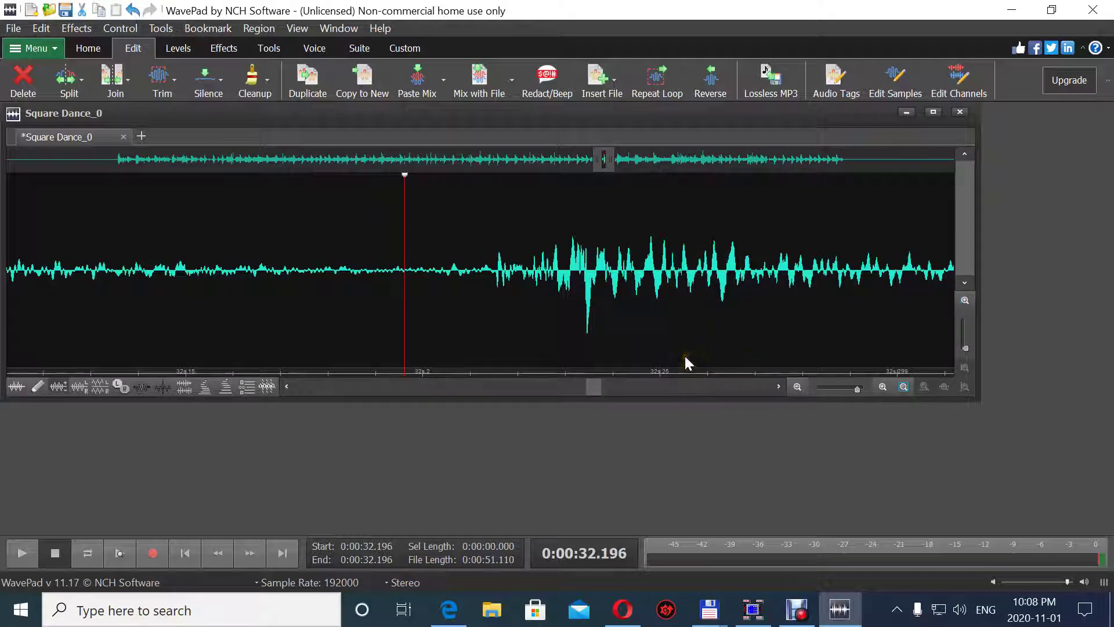
pyautogui.scroll(3, 636, 330)
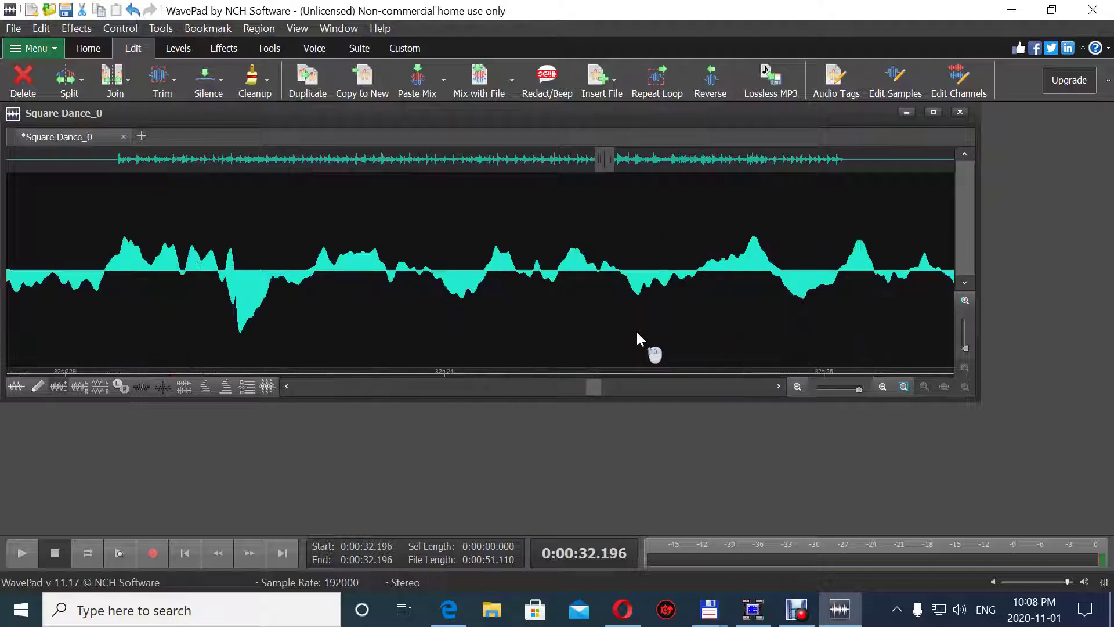
pyautogui.scroll(-2, 636, 330)
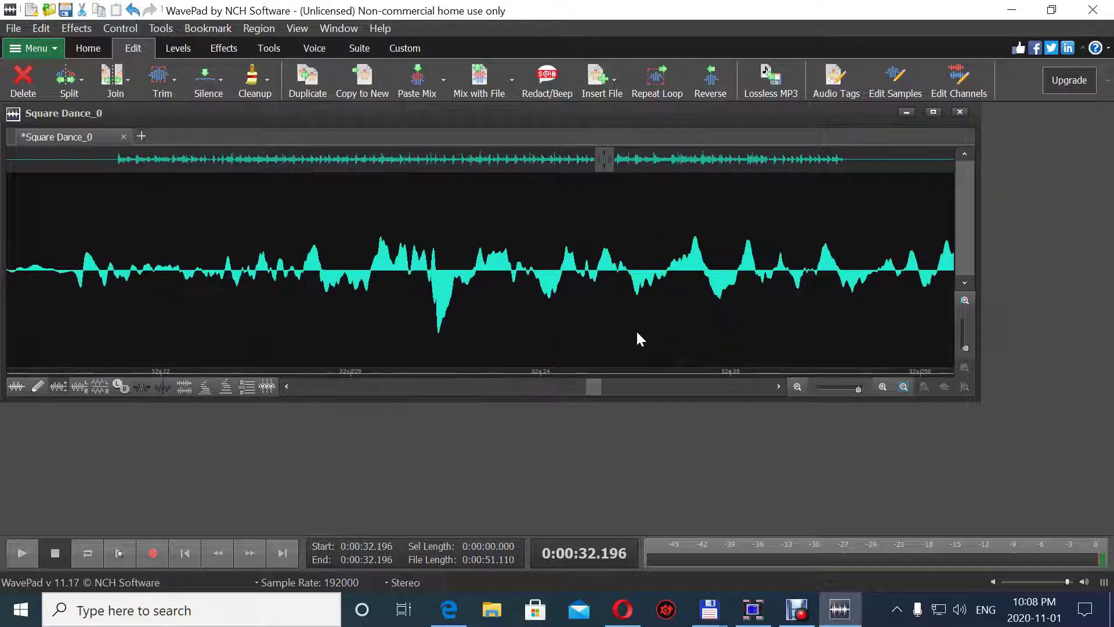
pyautogui.scroll(2, 637, 333)
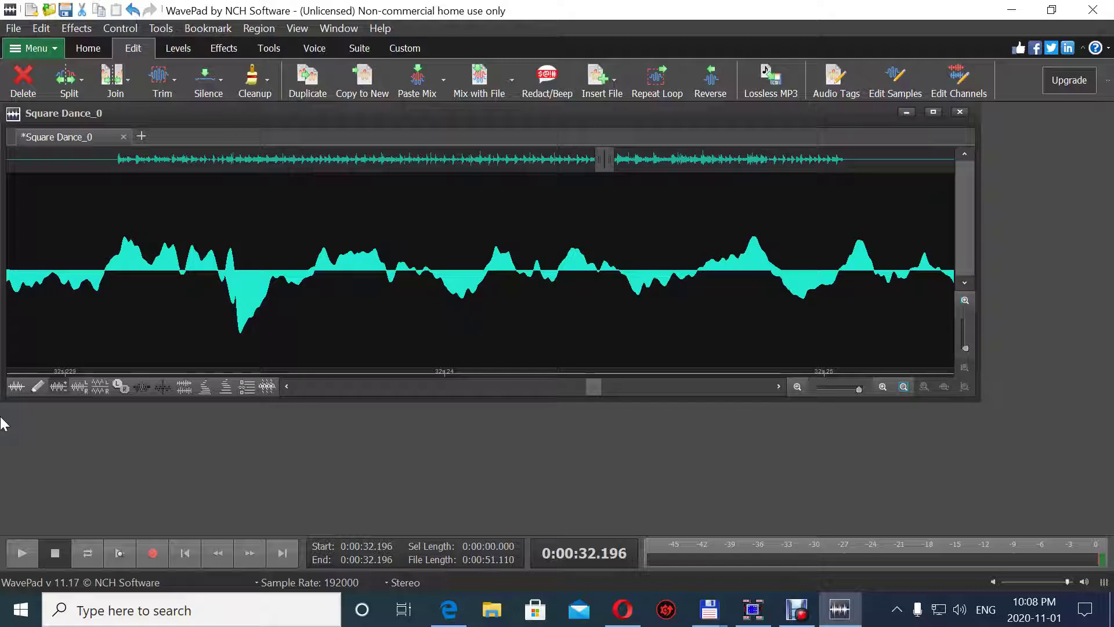
# - Play the recording from about 32.23 s into the closing silence, stop playback and return to the beginning of the file
pyautogui.click(45, 270)
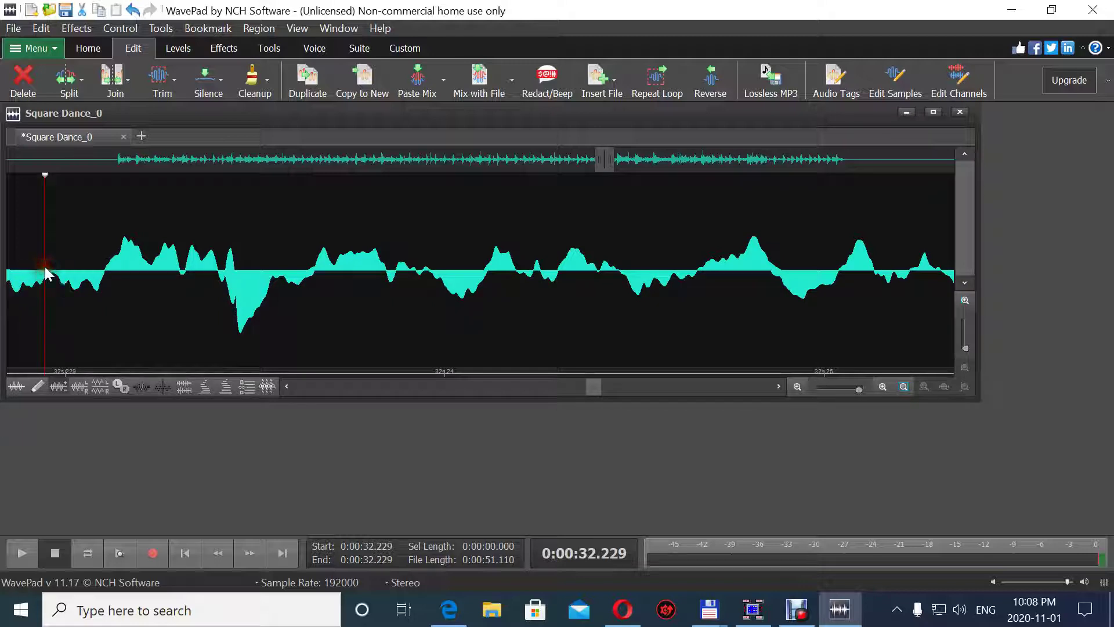
pyautogui.press('space')
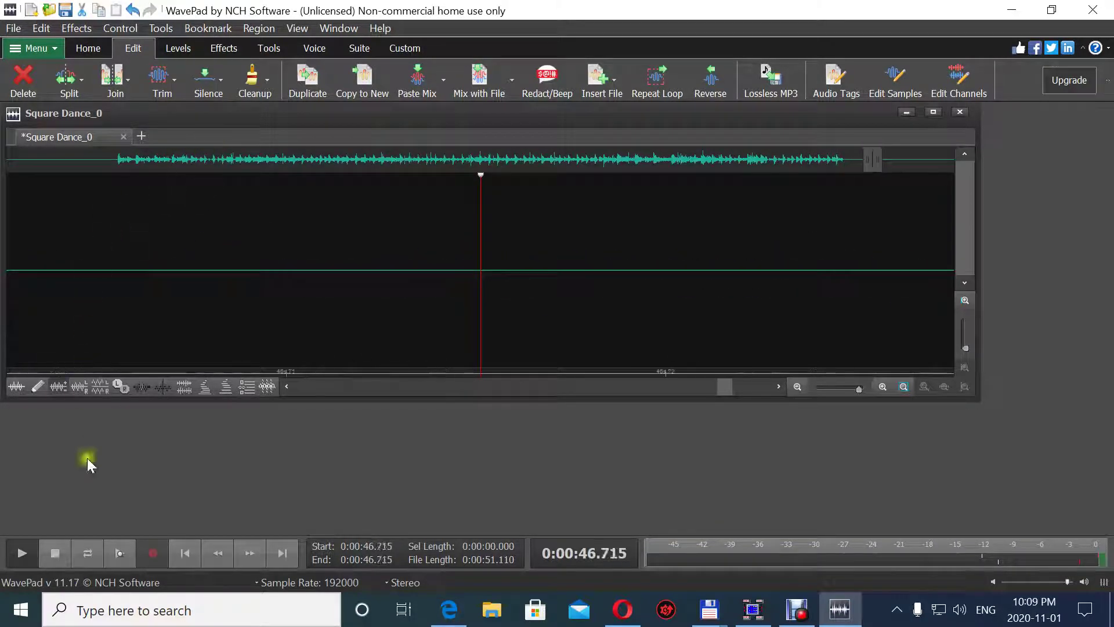
pyautogui.click(193, 560)
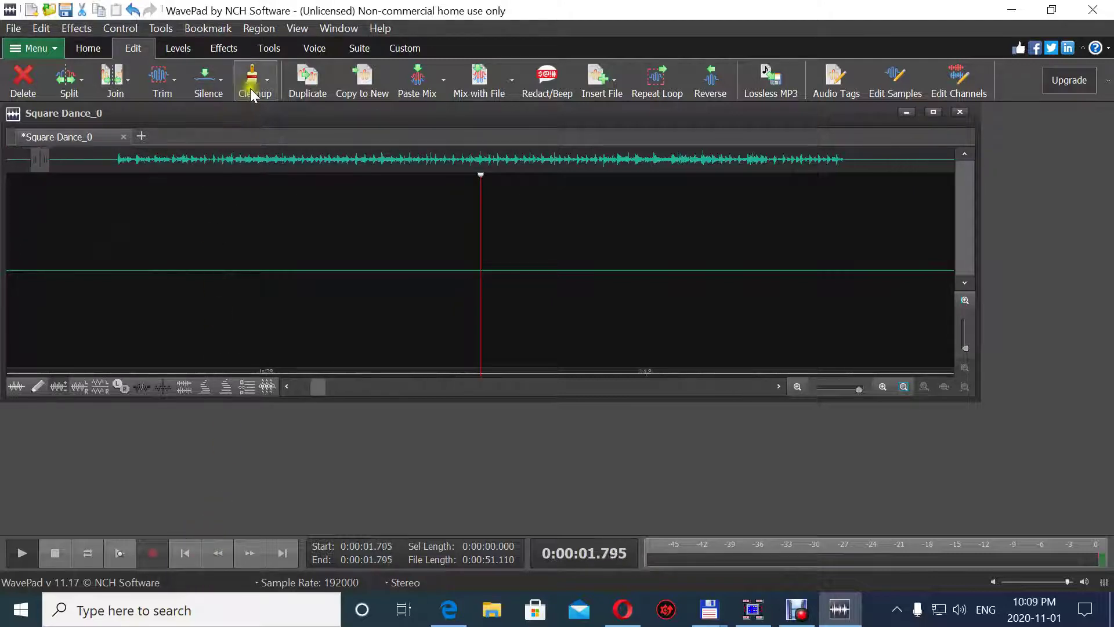
pyautogui.click(54, 553)
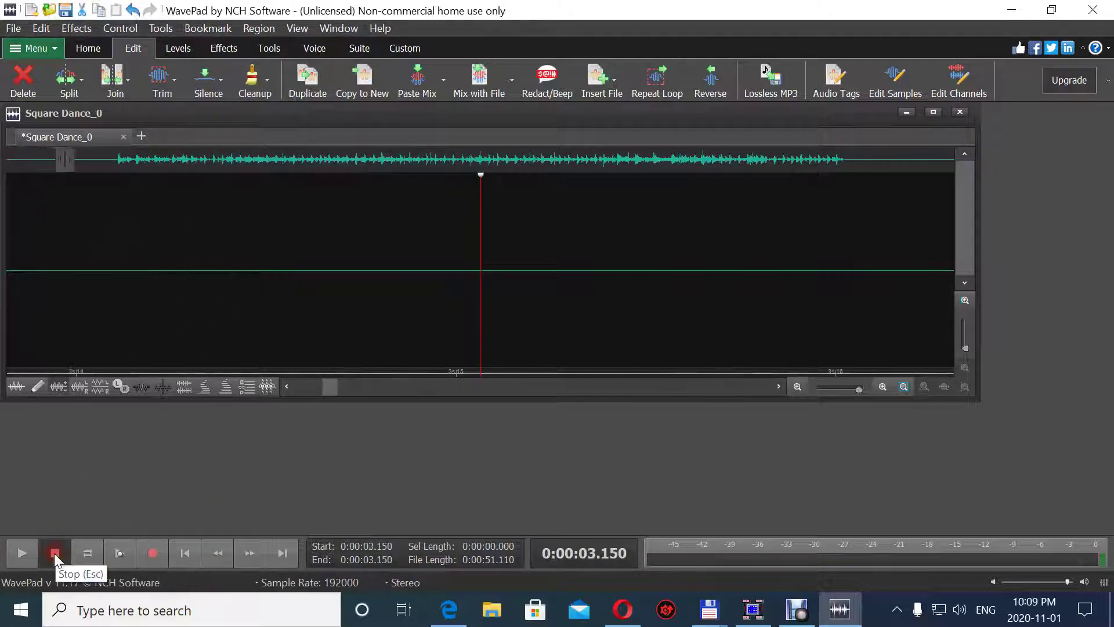
pyautogui.click(190, 558)
# - Apply Auto Spectral Subtraction to the whole track at a 30% silence-to-audio proportion, and play the result to about 50 s
pyautogui.click(259, 93)
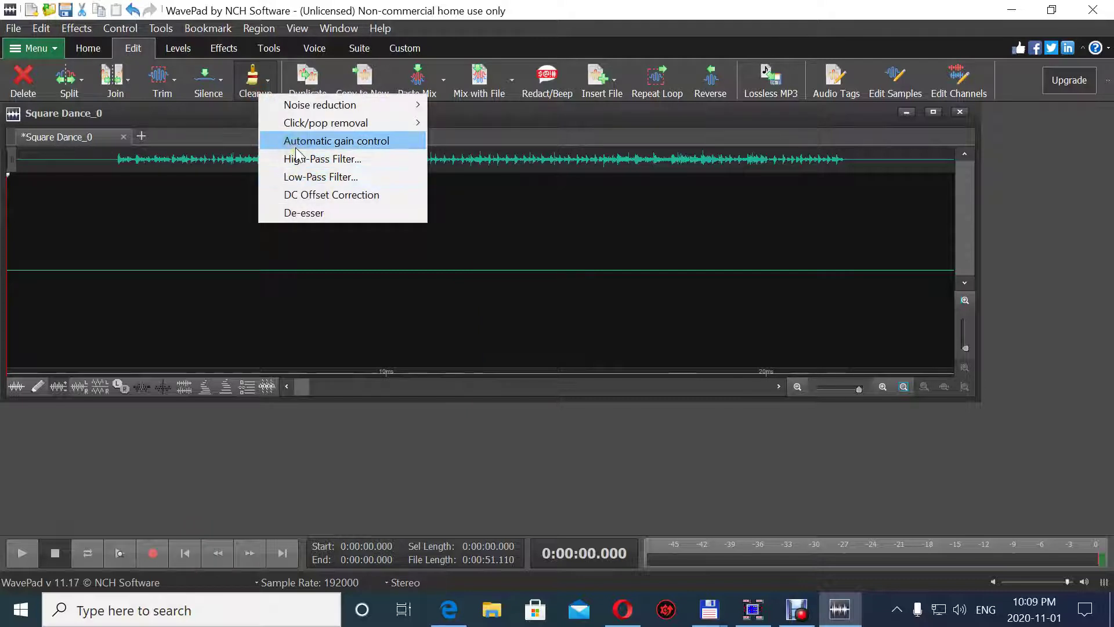
pyautogui.moveTo(291, 103)
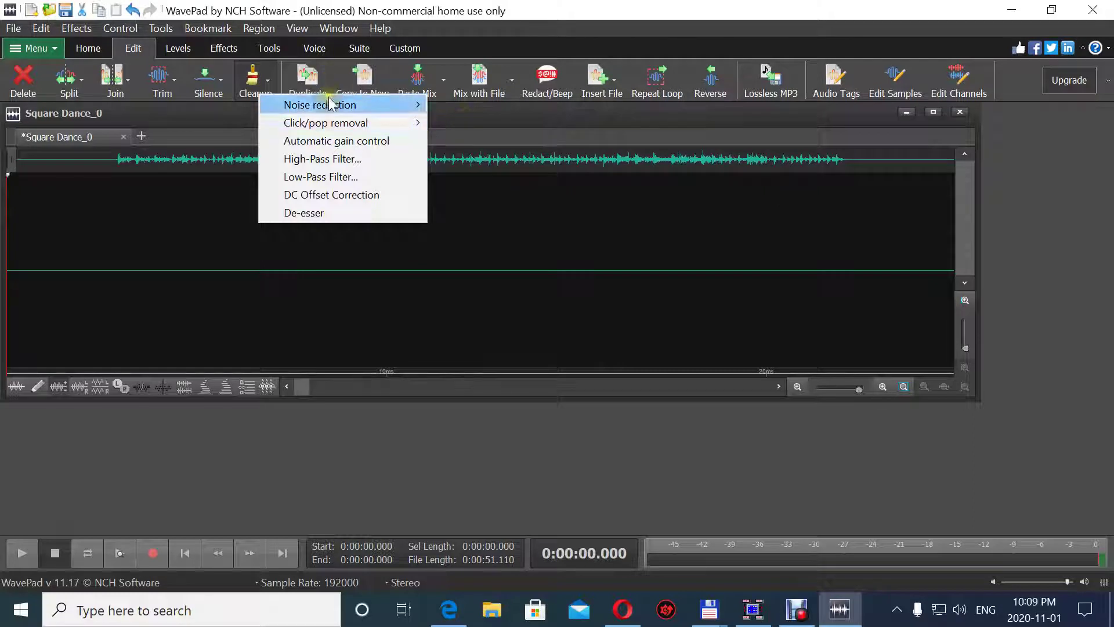
pyautogui.moveTo(330, 102)
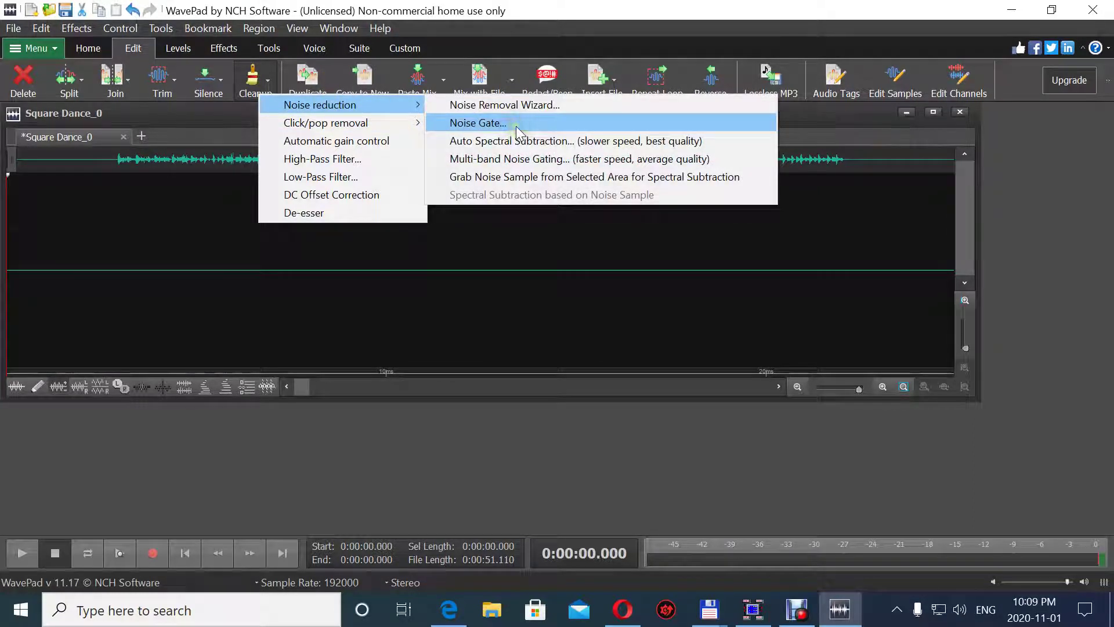
pyautogui.click(508, 145)
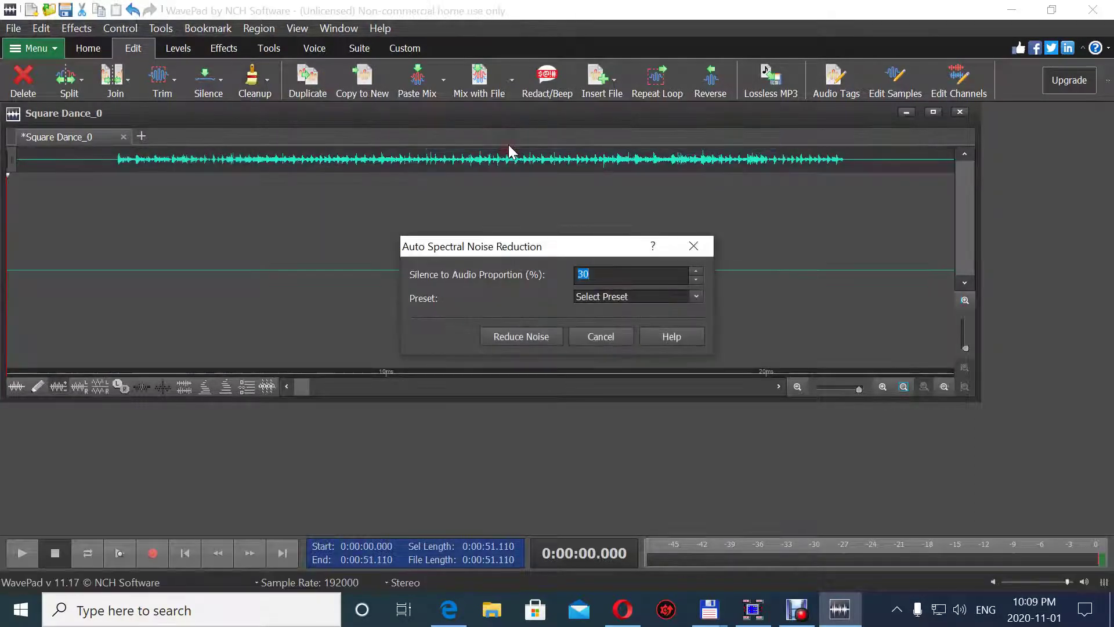
pyautogui.click(520, 337)
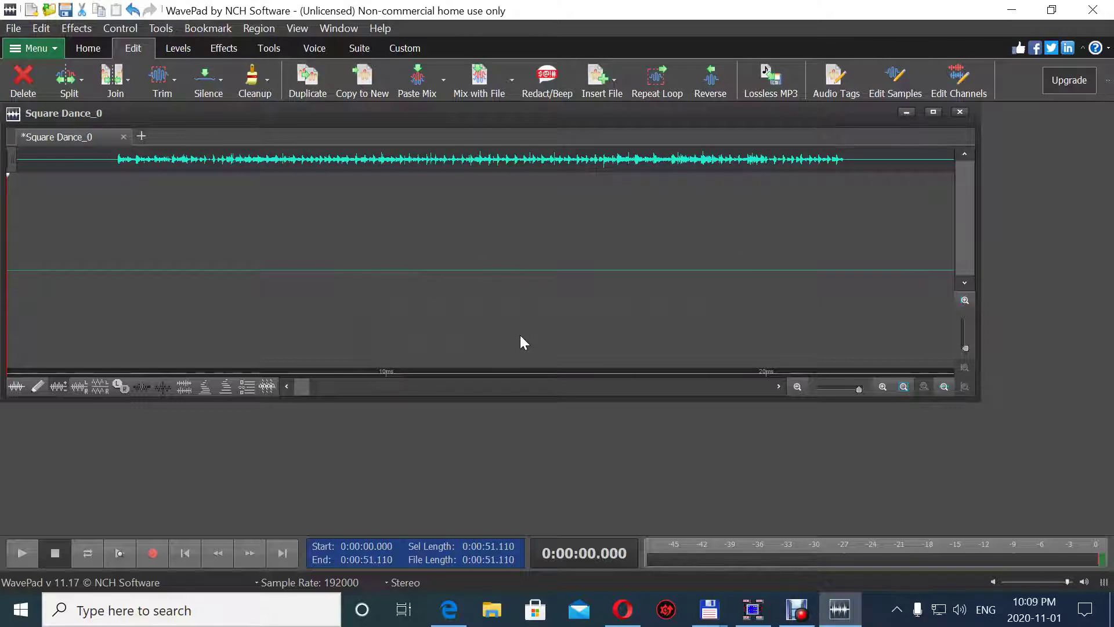
pyautogui.press('space')
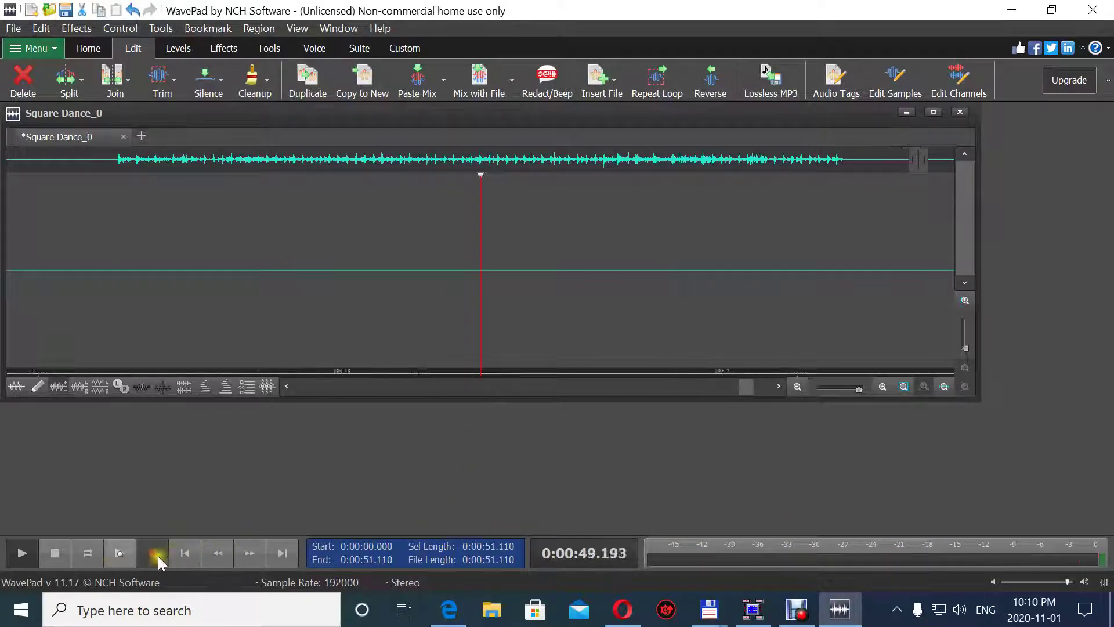
pyautogui.click(43, 551)
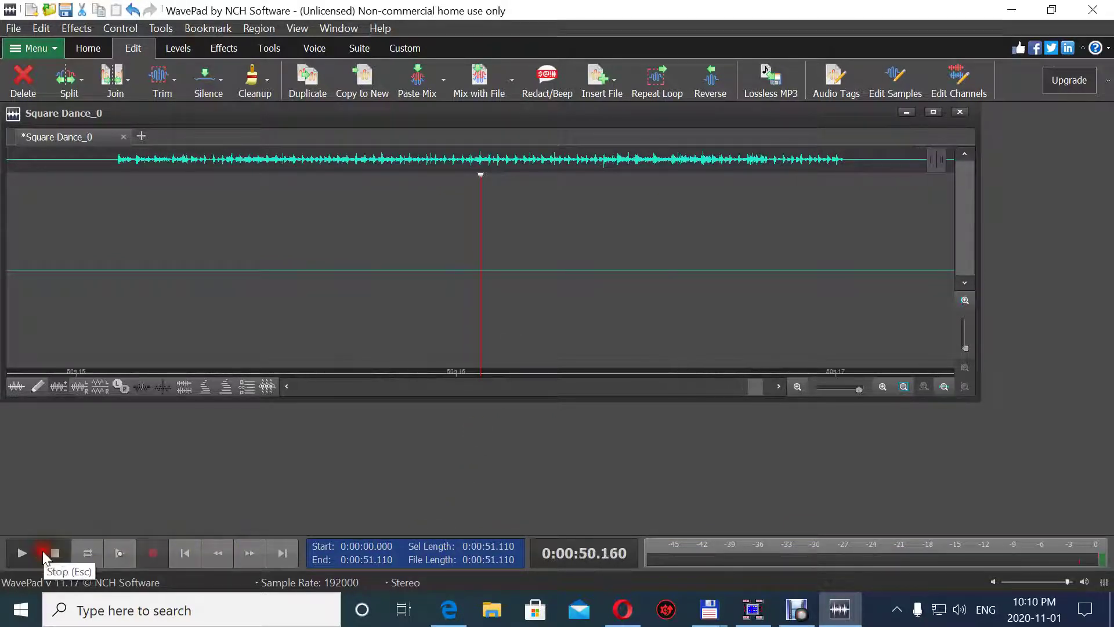
# - Save the track as Square Dance_0.wav in Square Dance Music MP3s, using uncompressed PCM, 5.1 channels, 192000 Hz, 32 bits Integer and shaped dithering
pyautogui.click(12, 28)
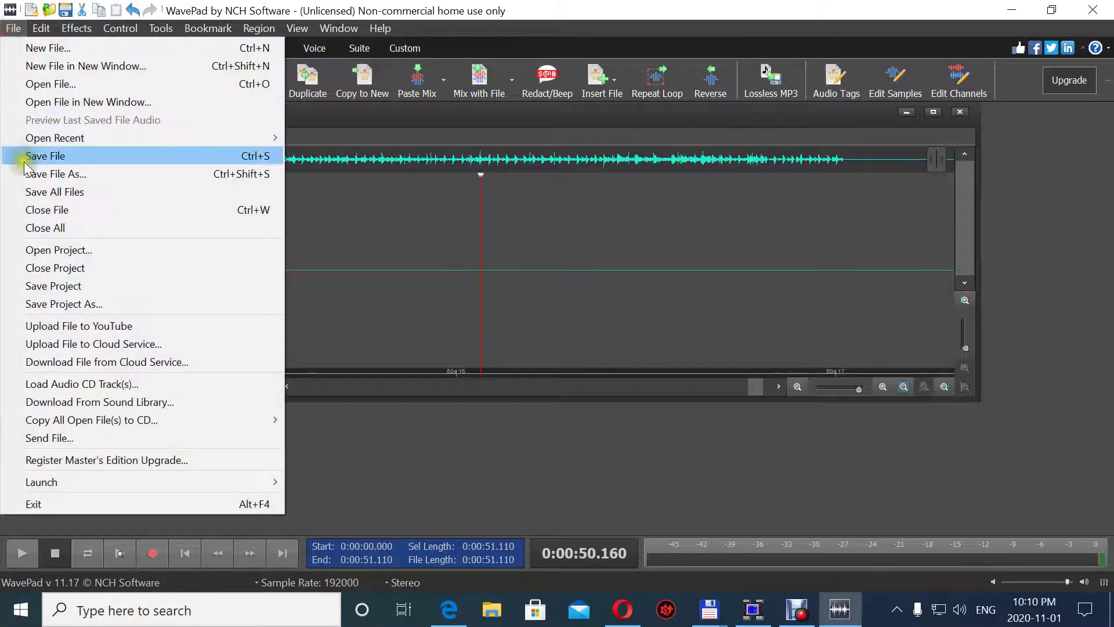
pyautogui.click(34, 174)
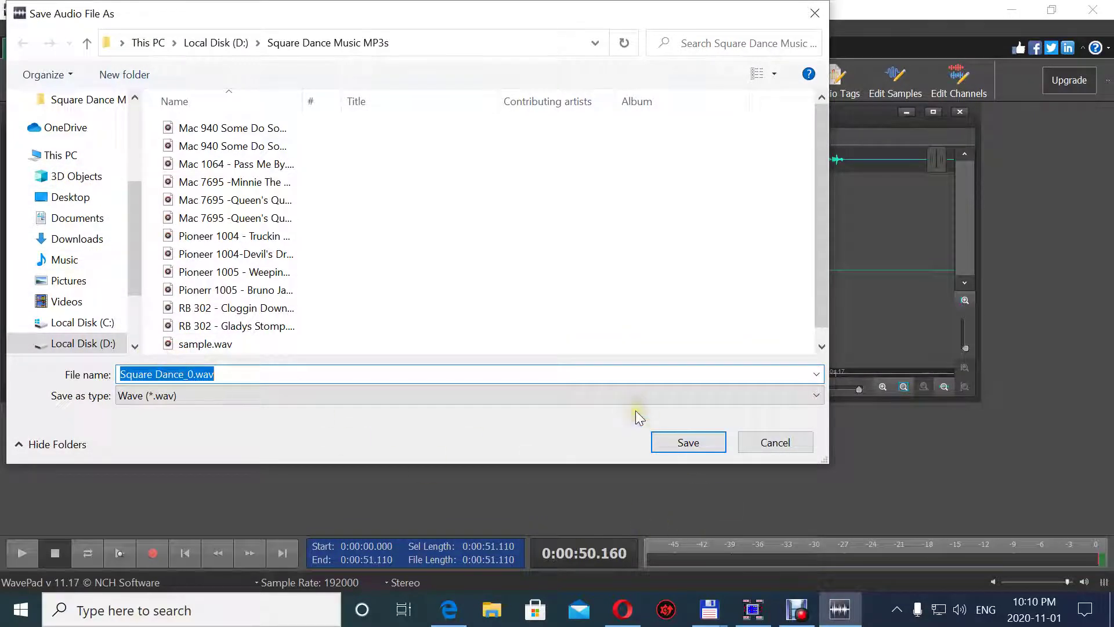
pyautogui.click(678, 441)
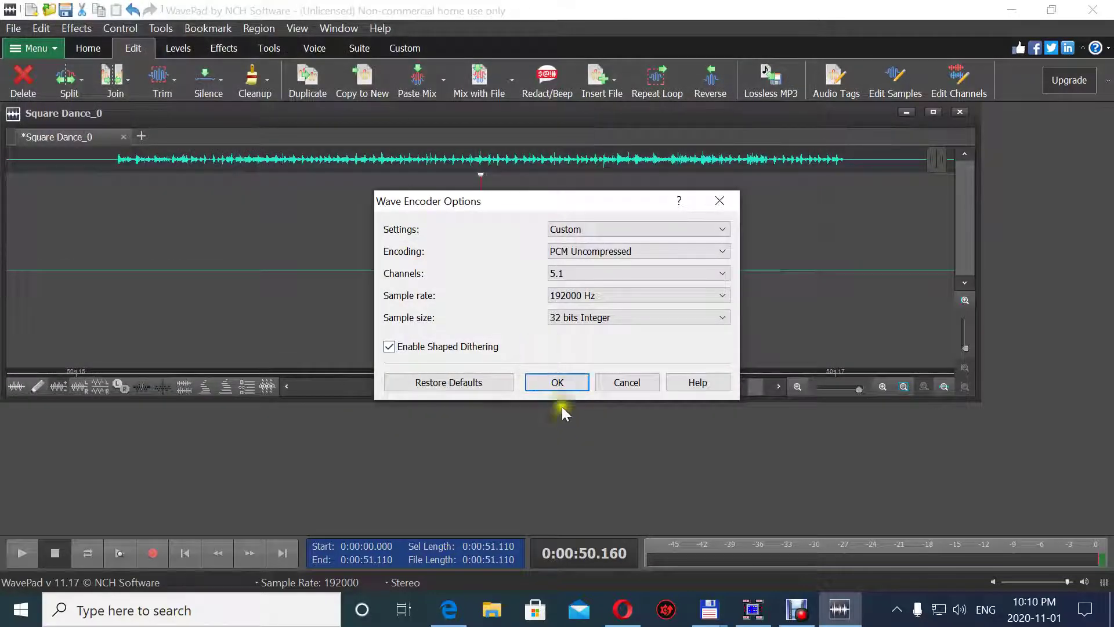
pyautogui.click(557, 383)
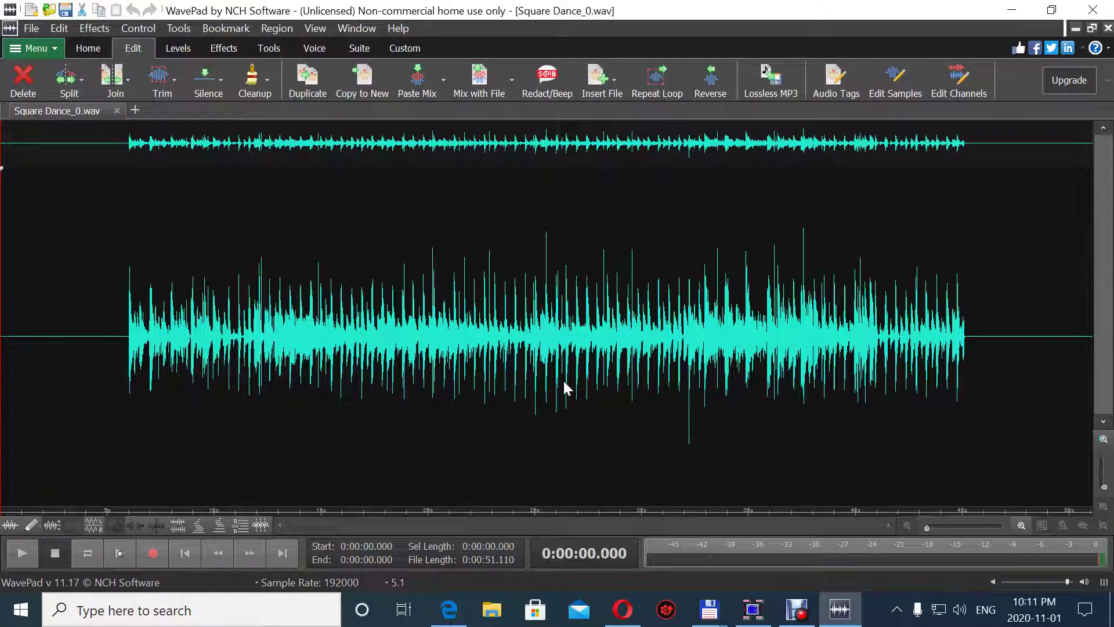
# - Play the saved recording from beginning to end, and restart playback from the beginning
pyautogui.press('space')
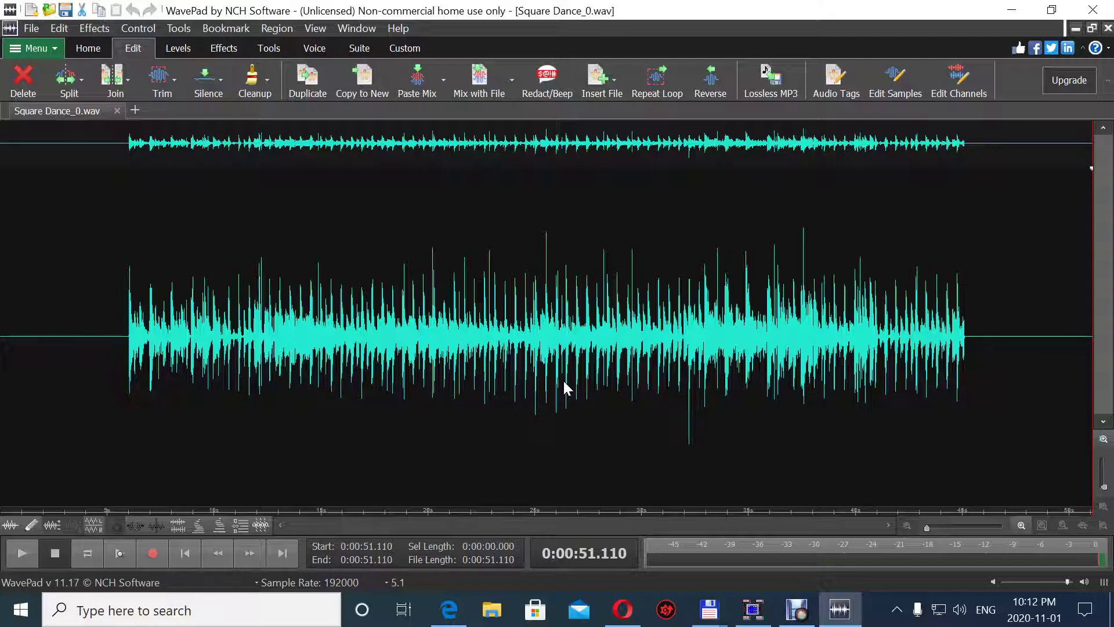
pyautogui.press('space')
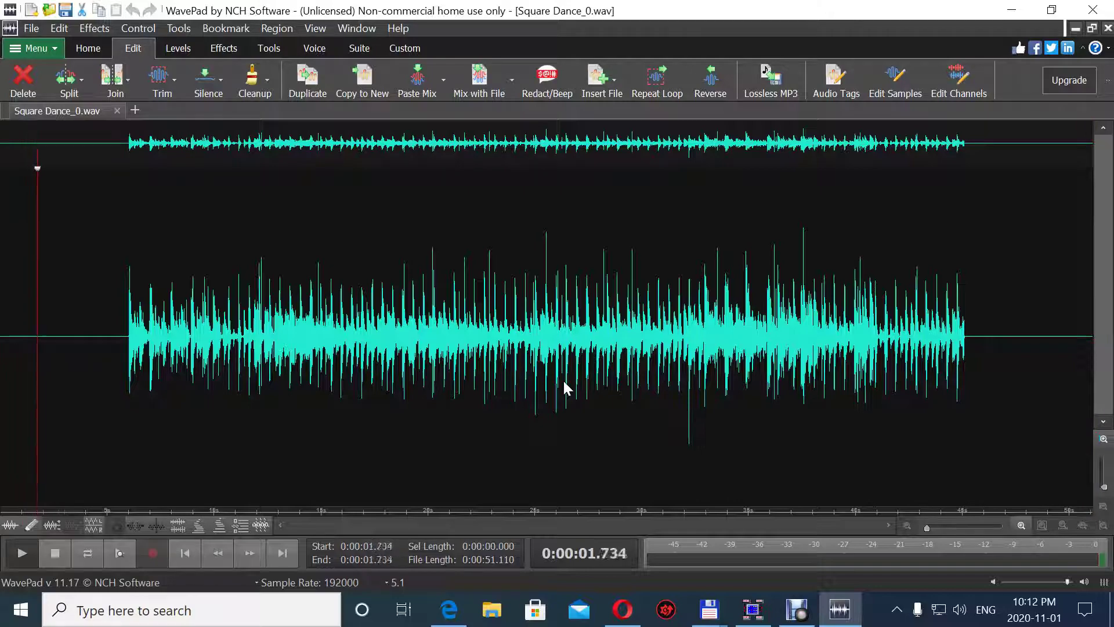